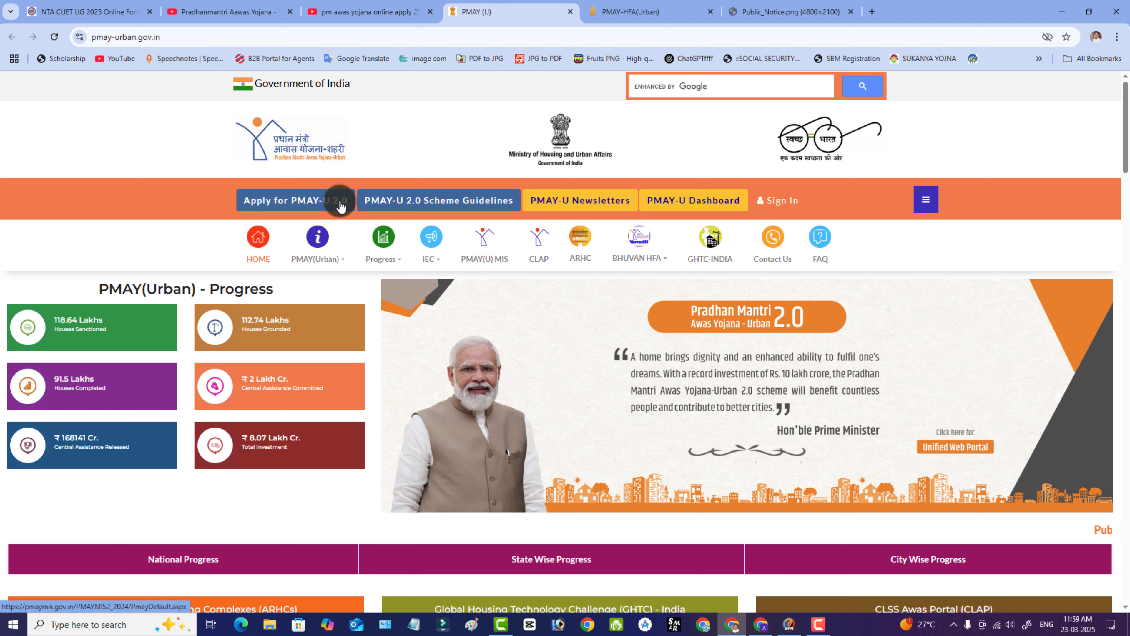
# - Open the PMAY-U 2.0 portal from the scheme's home page and start an application for PMAY-U 2.0
pyautogui.click(298, 205)
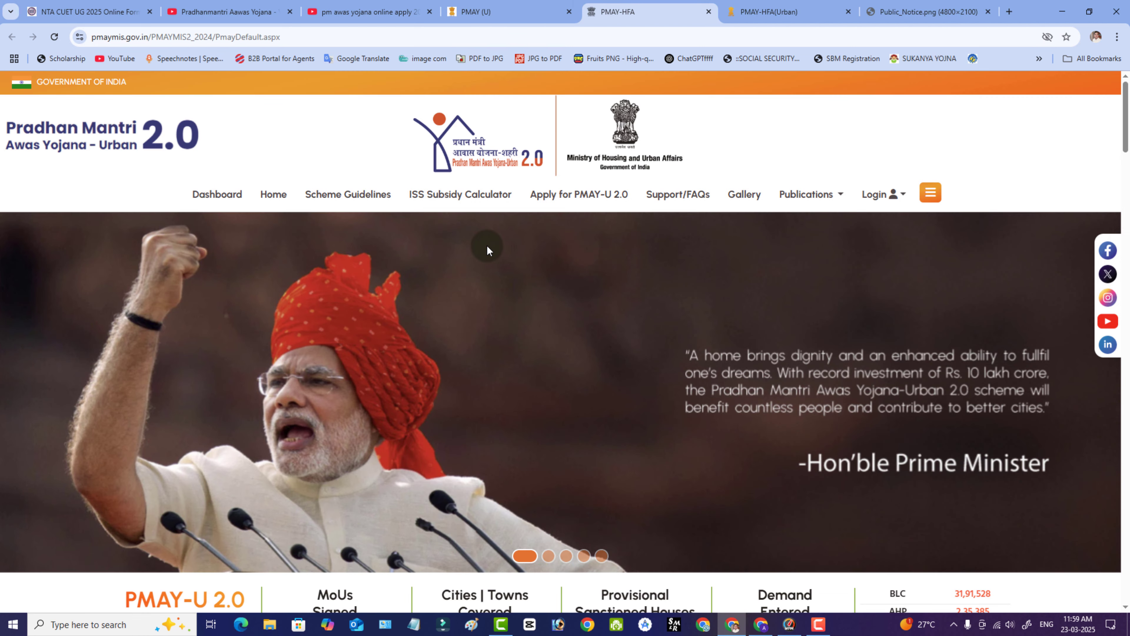
pyautogui.scroll(-8, 487, 248)
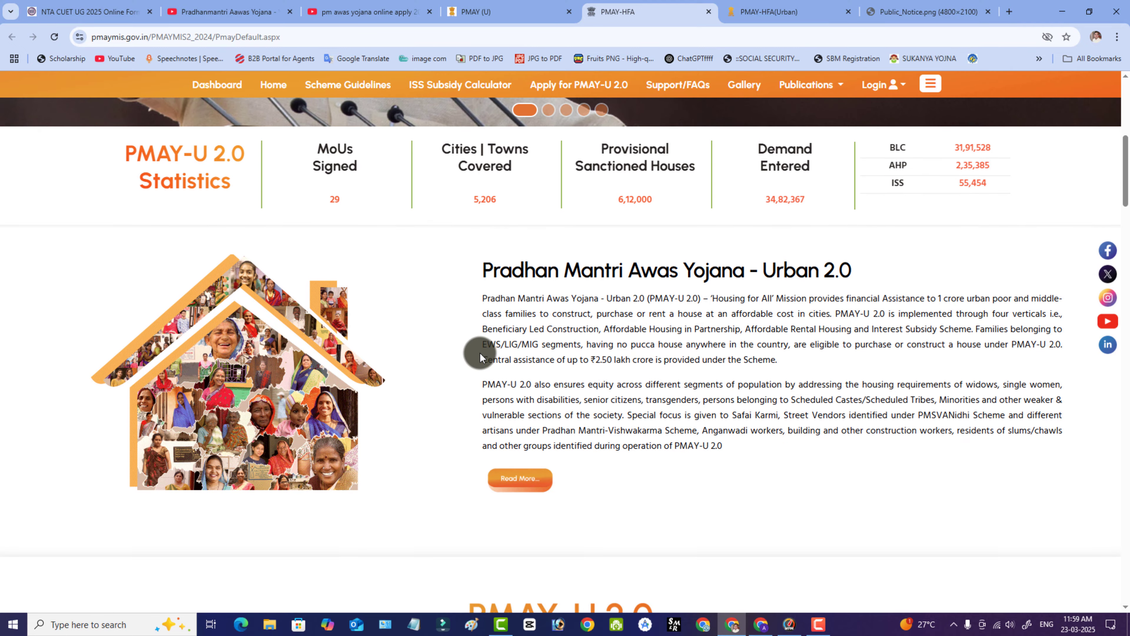
pyautogui.scroll(-7, 480, 356)
pyautogui.scroll(15, 480, 357)
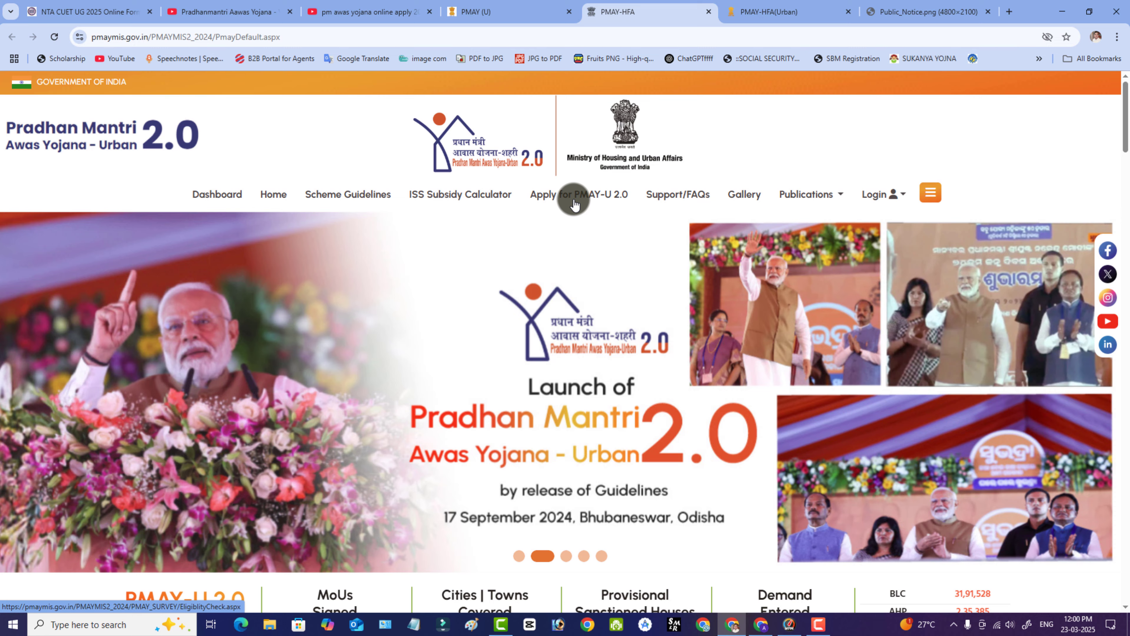
pyautogui.click(574, 204)
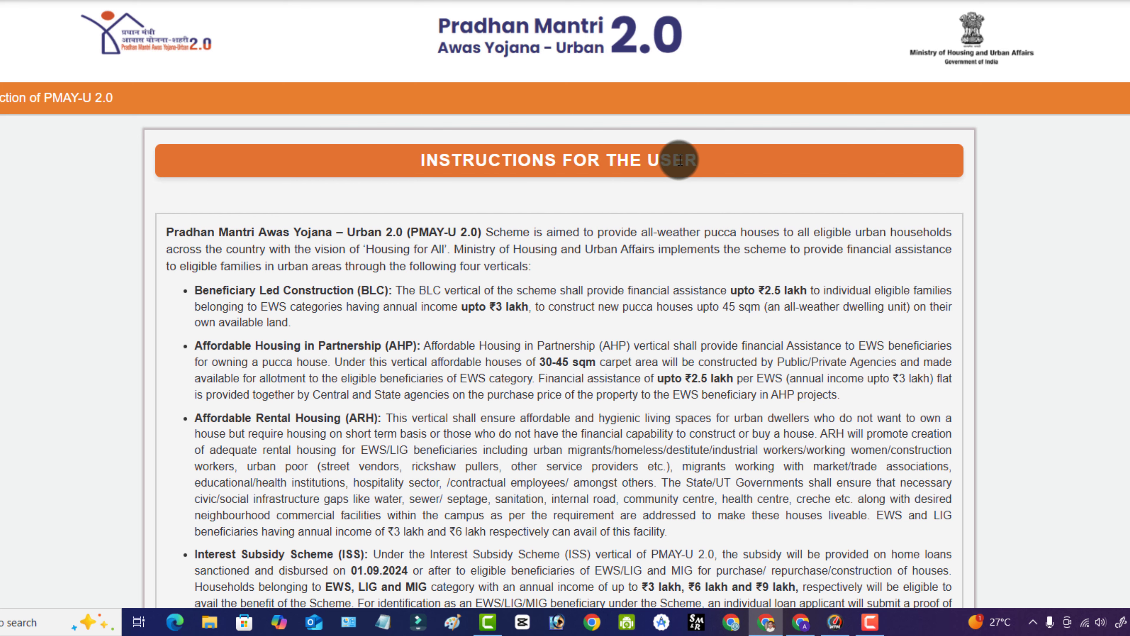
# - Review the user instructions and required documents, and proceed to the eligibility check form
pyautogui.scroll(-5, 689, 161)
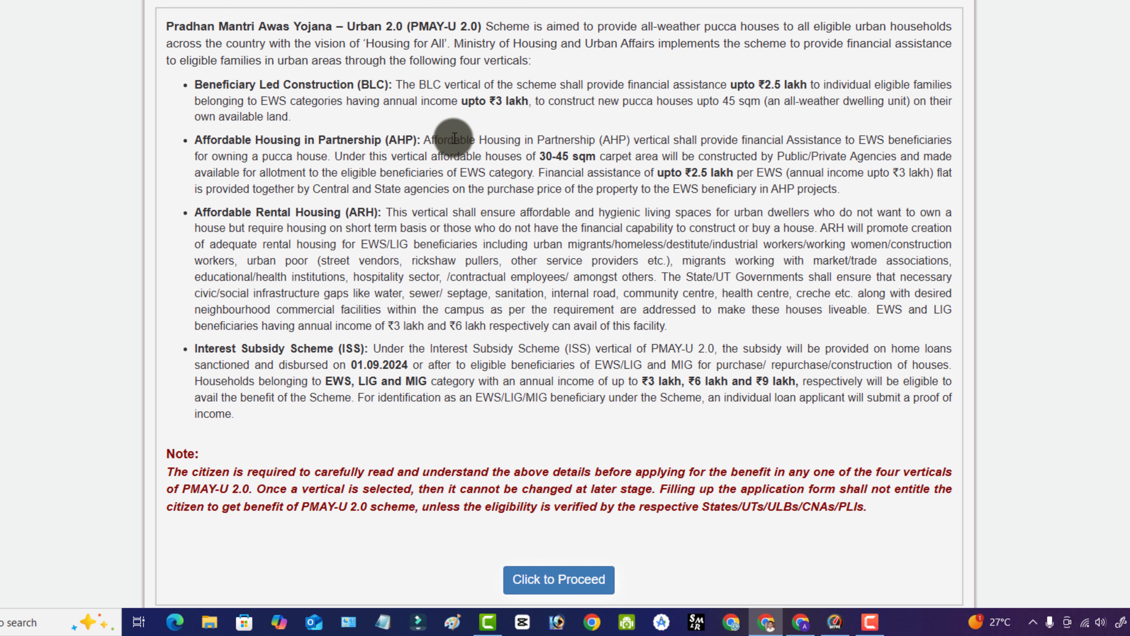
pyautogui.click(575, 586)
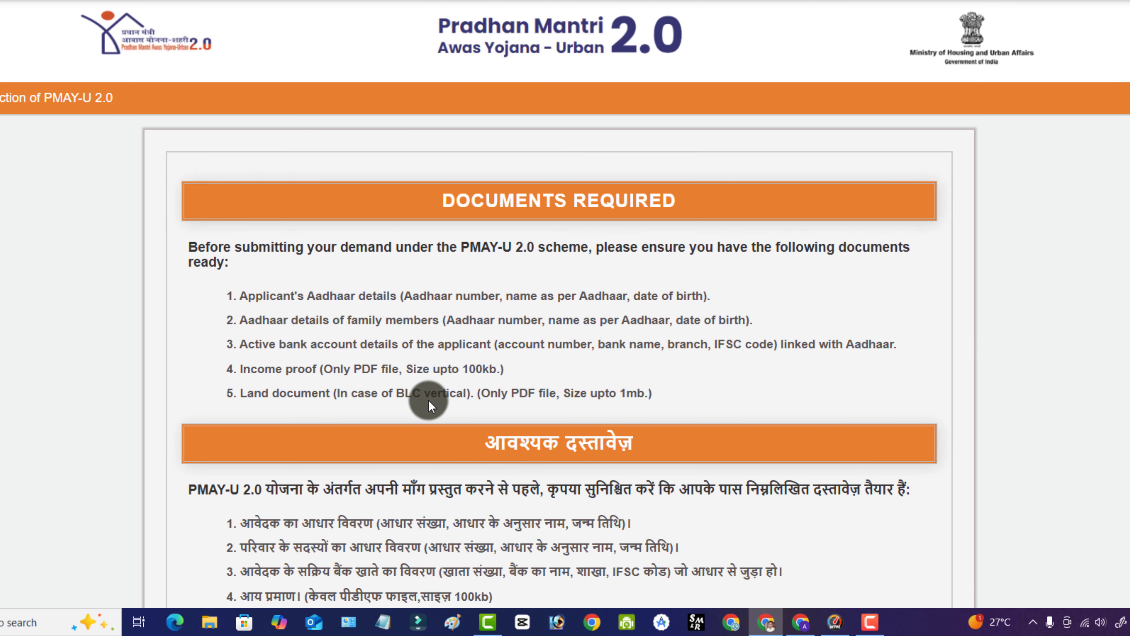
pyautogui.scroll(-3, 651, 283)
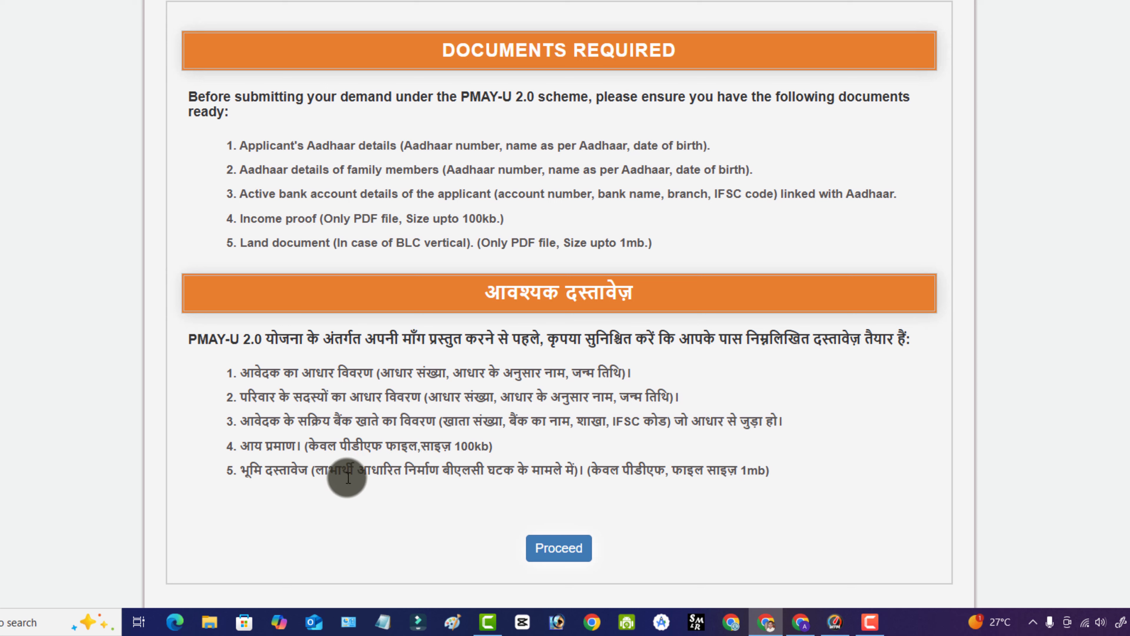
pyautogui.click(551, 555)
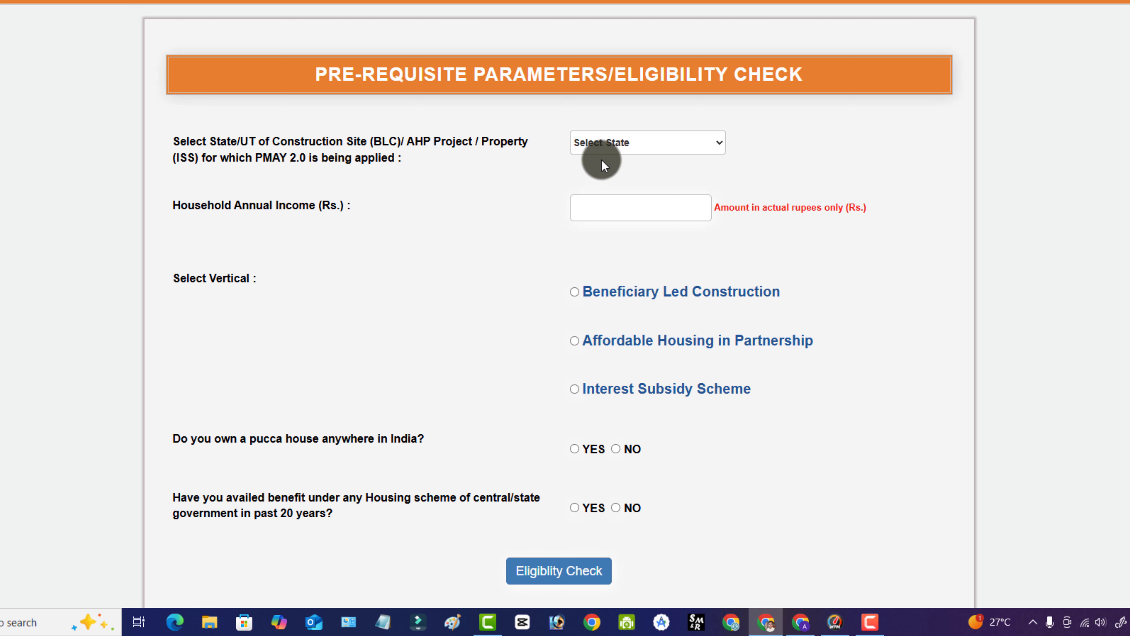
# - Set the state to Uttar Pradesh and the household annual income to 56000
pyautogui.click(603, 148)
pyautogui.scroll(-6, 623, 440)
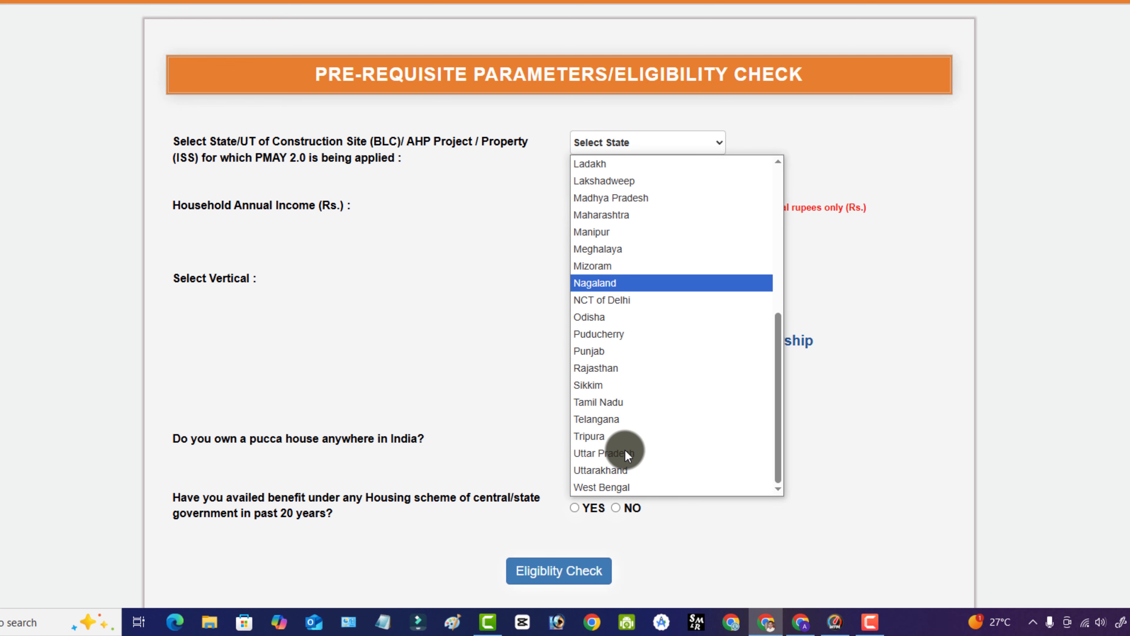
pyautogui.click(624, 453)
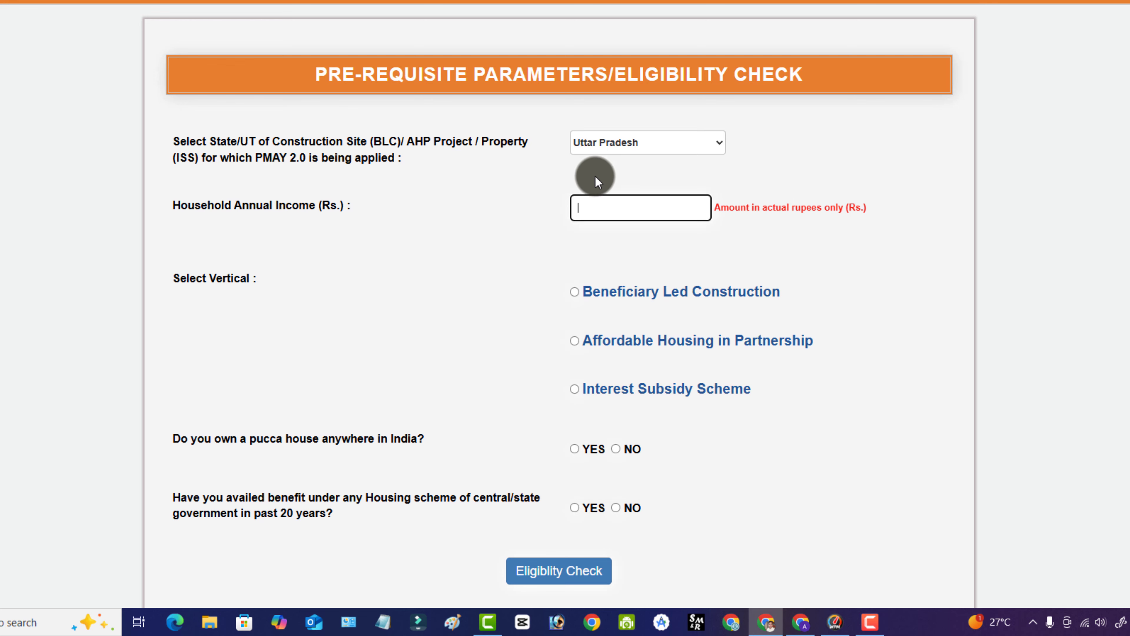
pyautogui.click(600, 207)
pyautogui.write('56000')
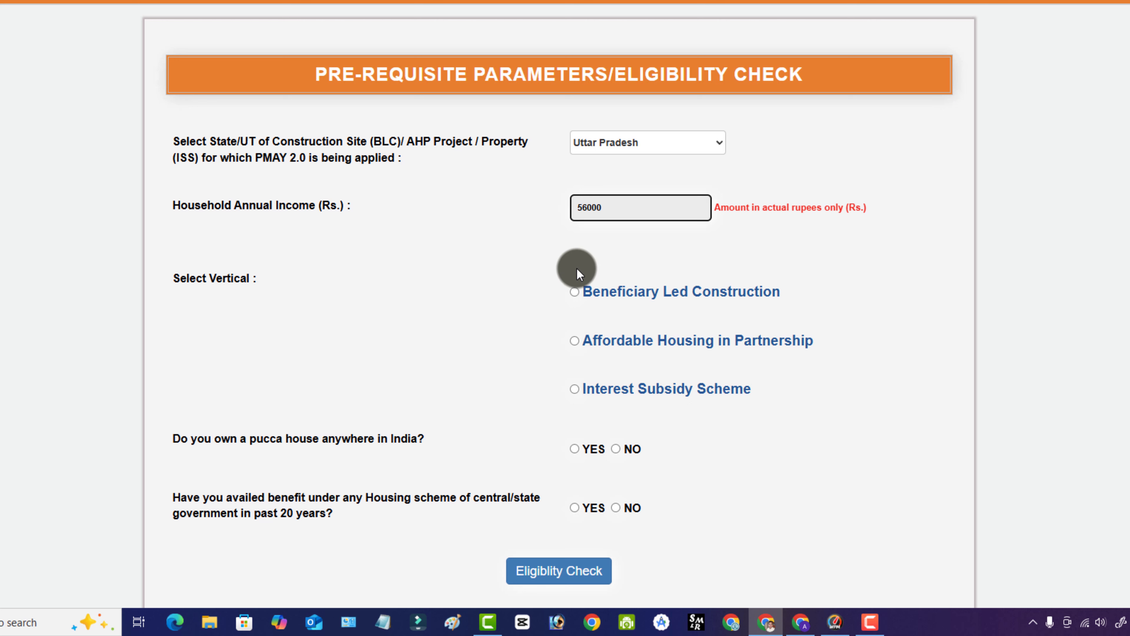
# - Choose Beneficiary Led Construction, answer No on pucca house ownership and past housing scheme benefits, and submit the eligibility check
pyautogui.click(576, 291)
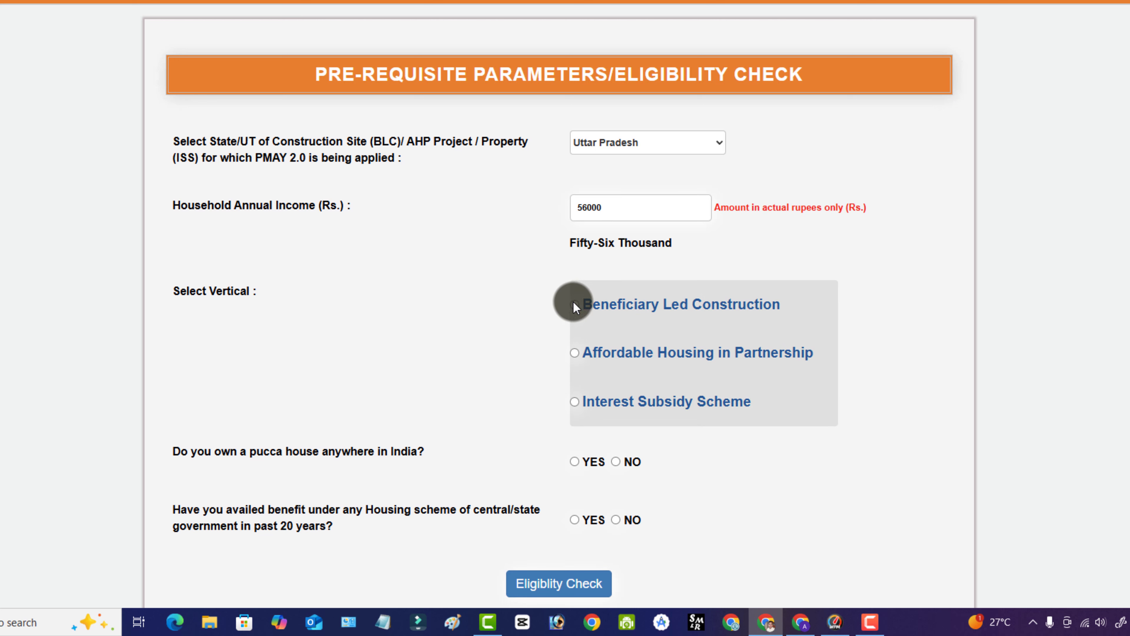
pyautogui.click(573, 305)
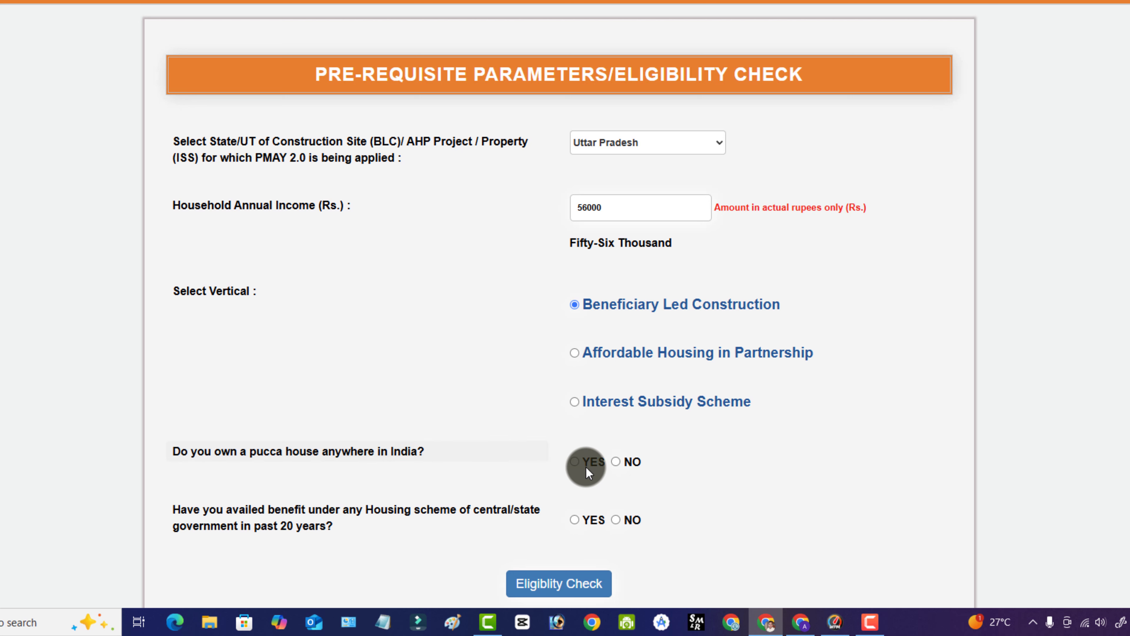
pyautogui.click(615, 462)
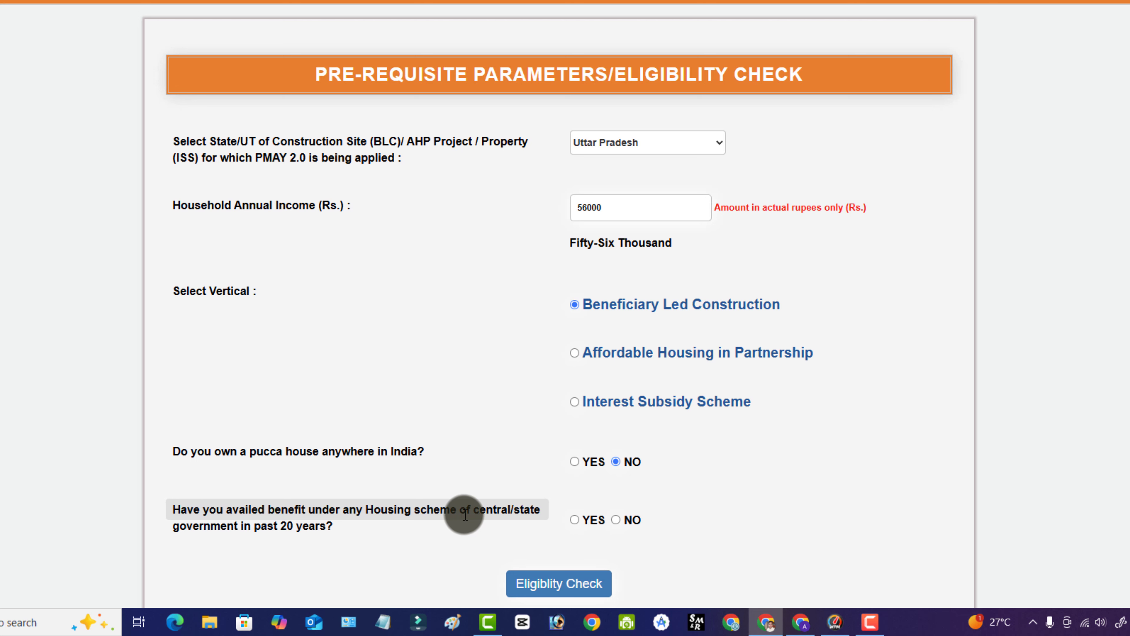
pyautogui.click(614, 520)
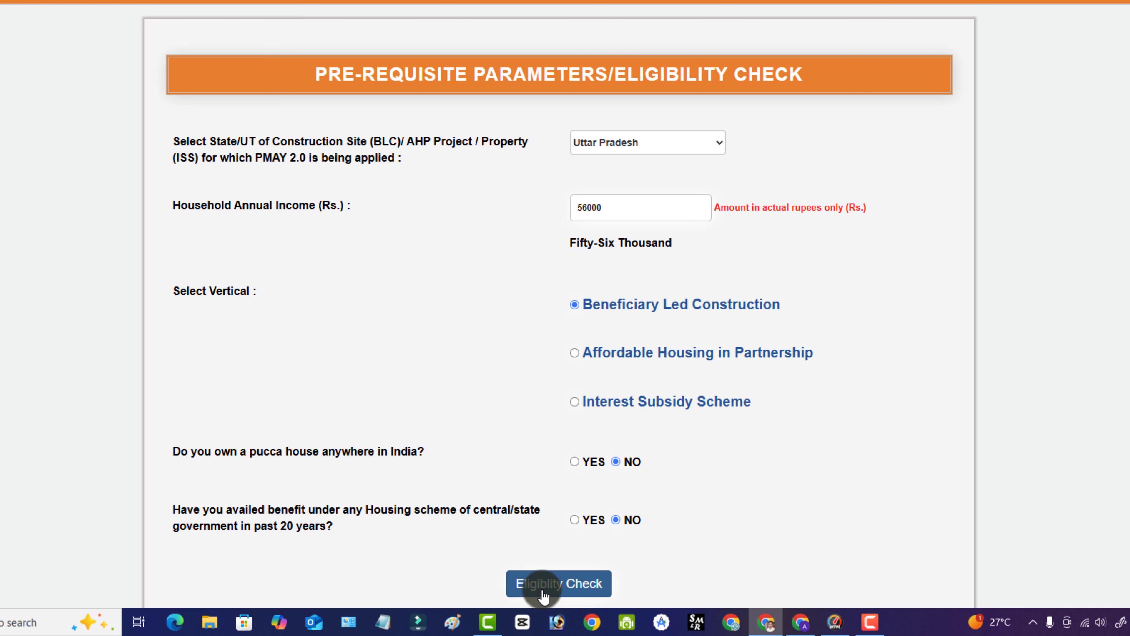
pyautogui.click(570, 595)
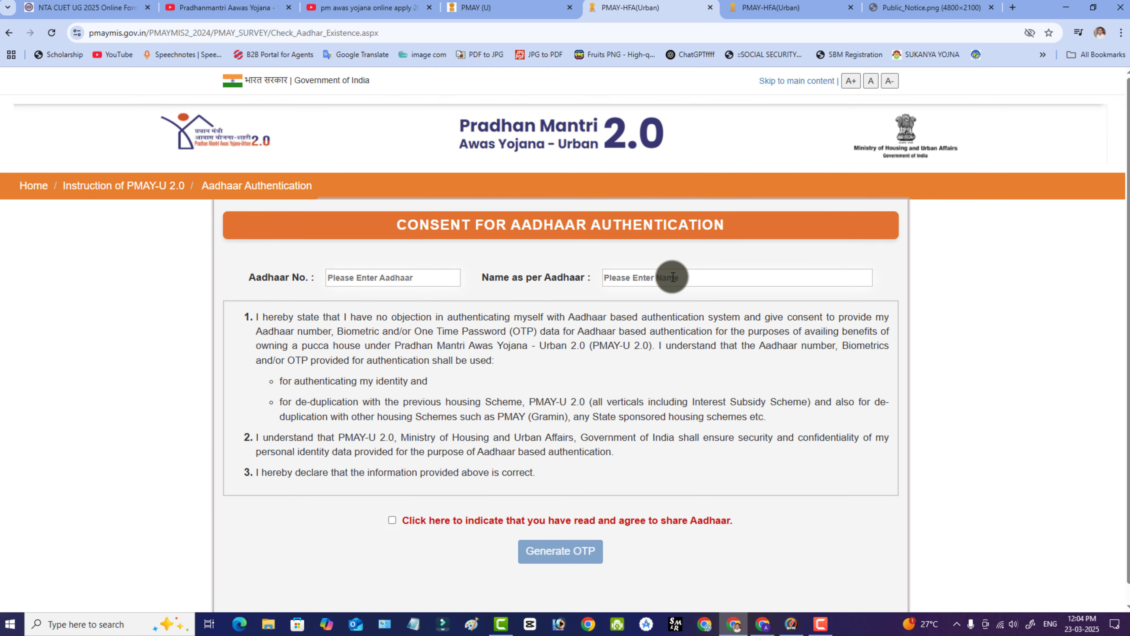
# - Fill in the Aadhaar number and name as per Aadhaar, agree to share Aadhaar, and generate the OTP
pyautogui.click(393, 520)
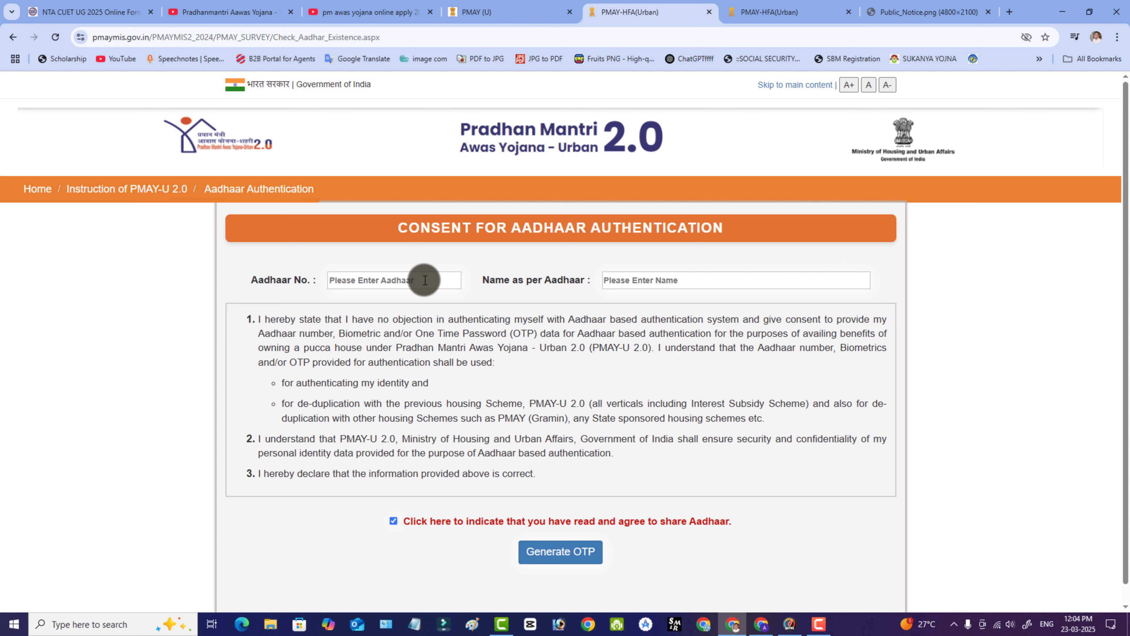
pyautogui.click(566, 561)
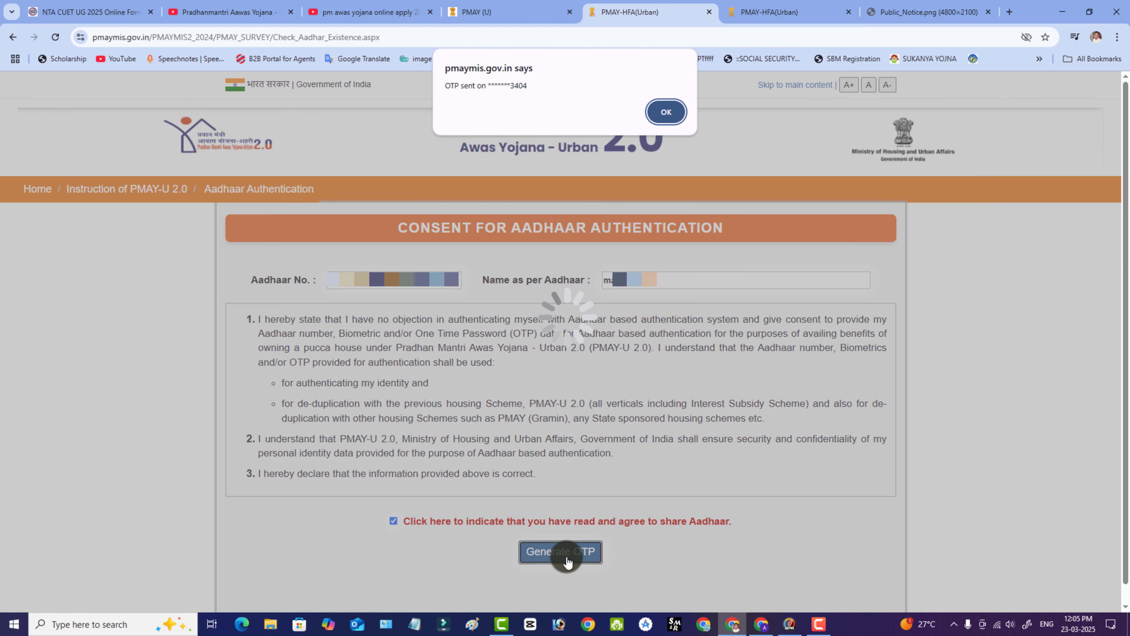
pyautogui.click(665, 111)
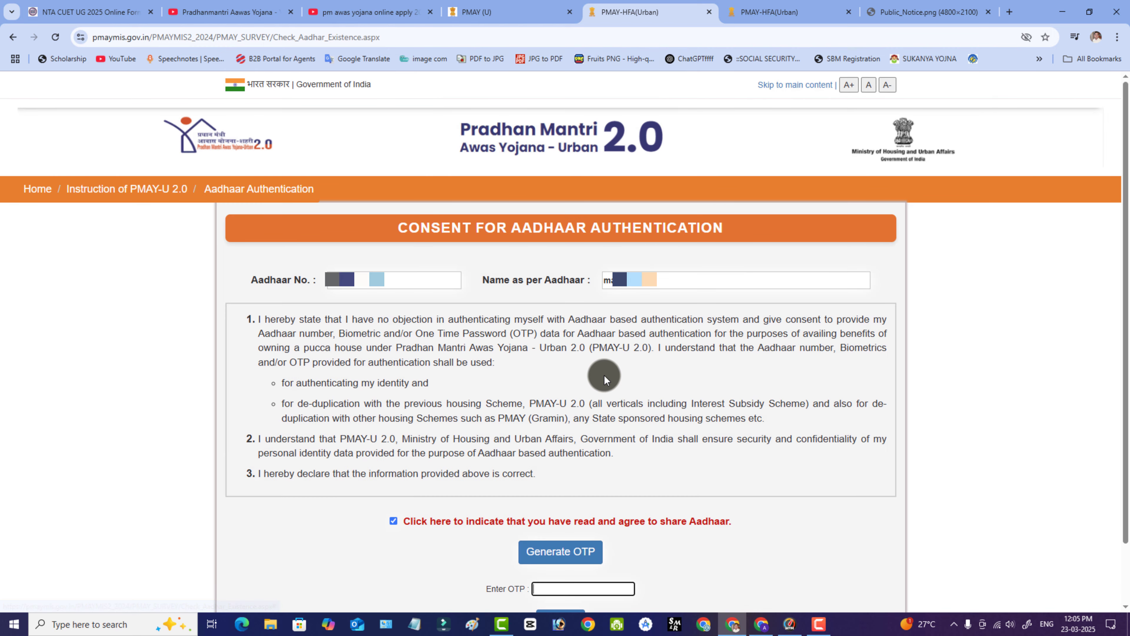
# - Enter the received OTP and submit the Aadhaar authentication
pyautogui.scroll(-1, 577, 580)
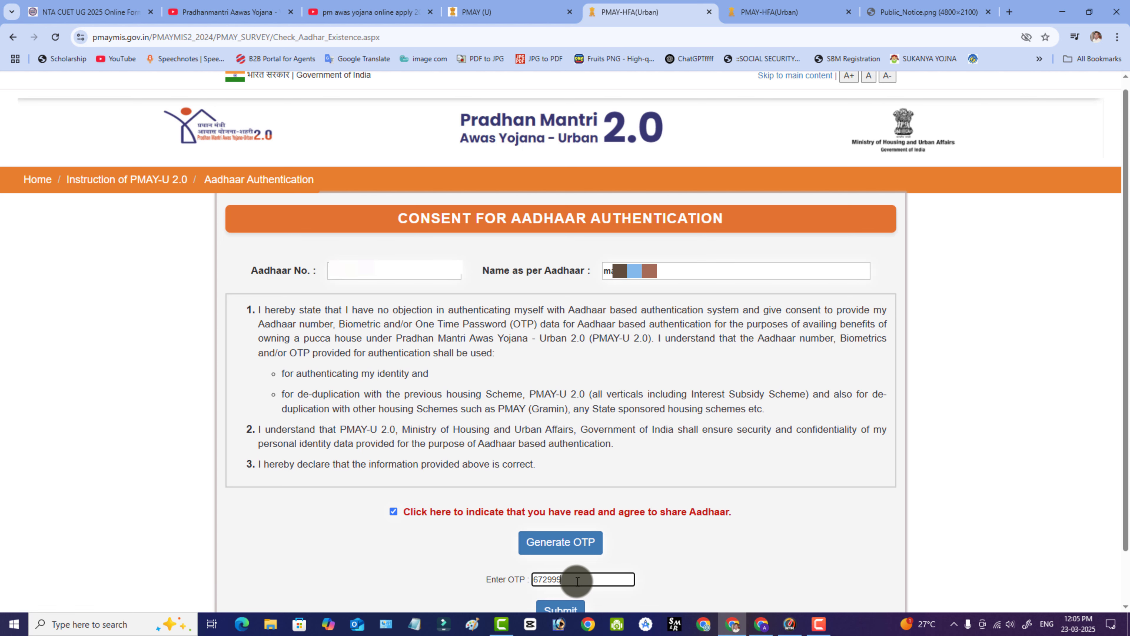
pyautogui.scroll(-1, 509, 553)
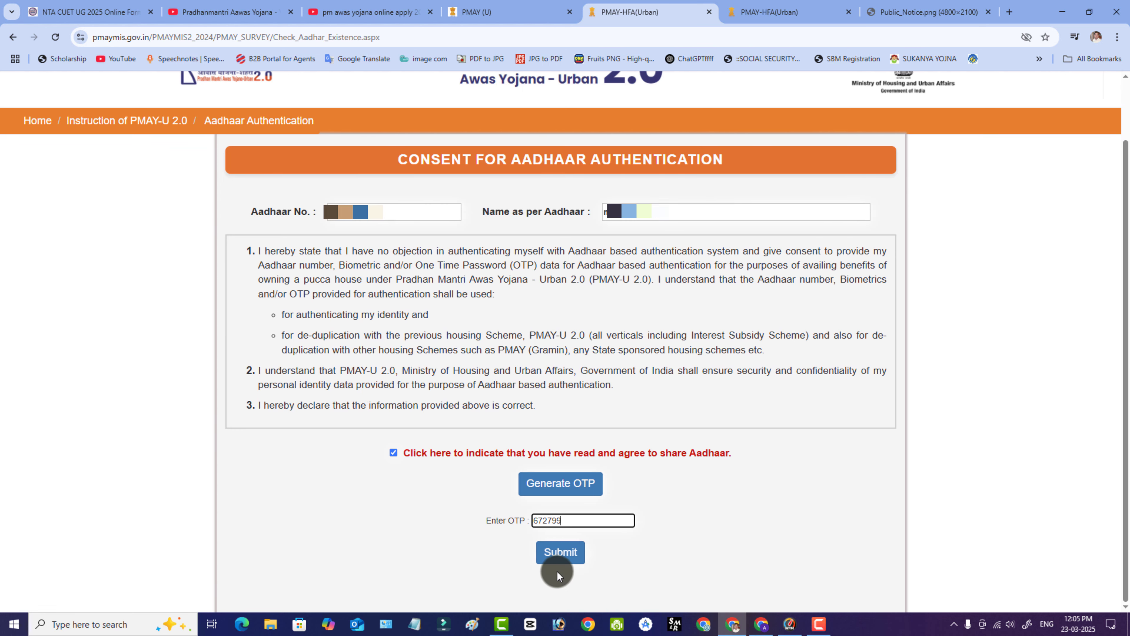
pyautogui.click(572, 567)
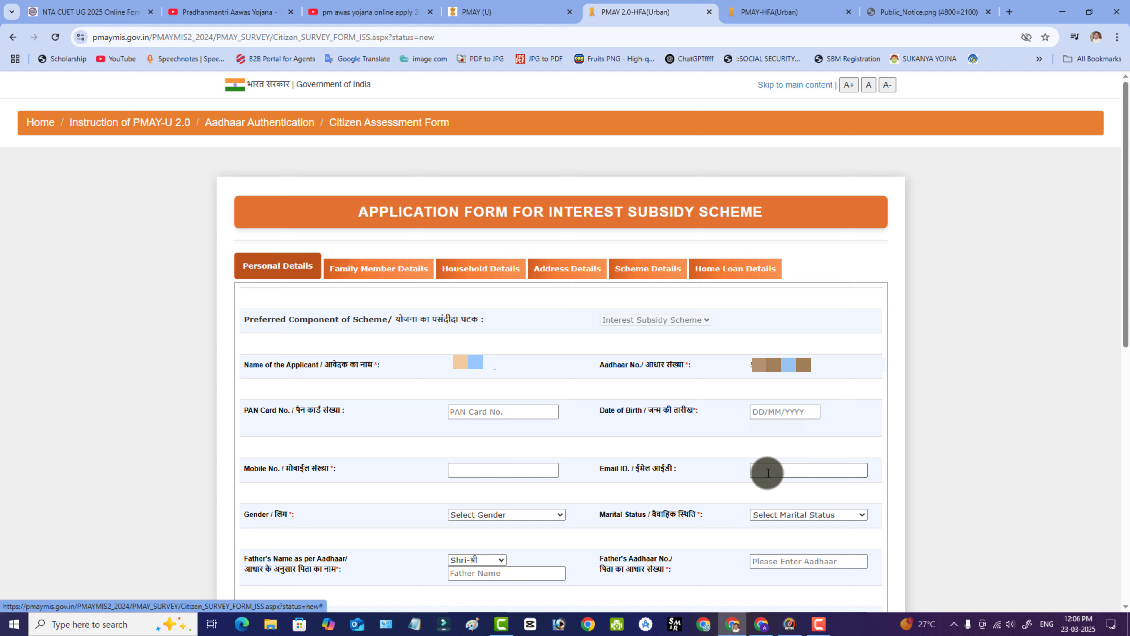
# - Review the available options for gender, marital status, and the father's and mother's titles in the personal details
pyautogui.click(494, 515)
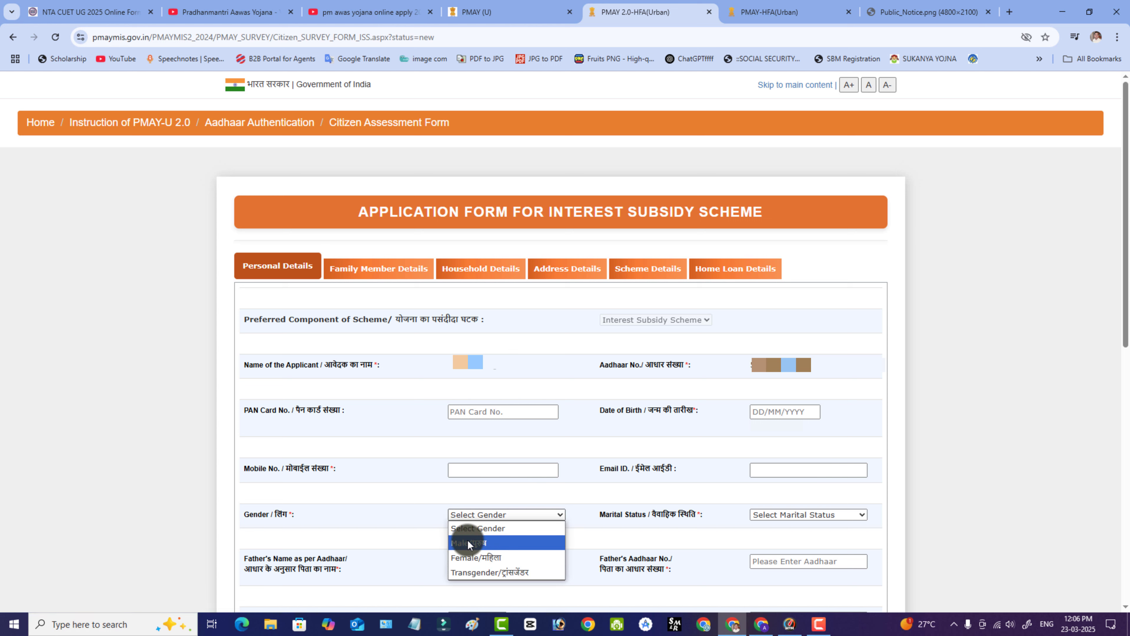
pyautogui.click(769, 517)
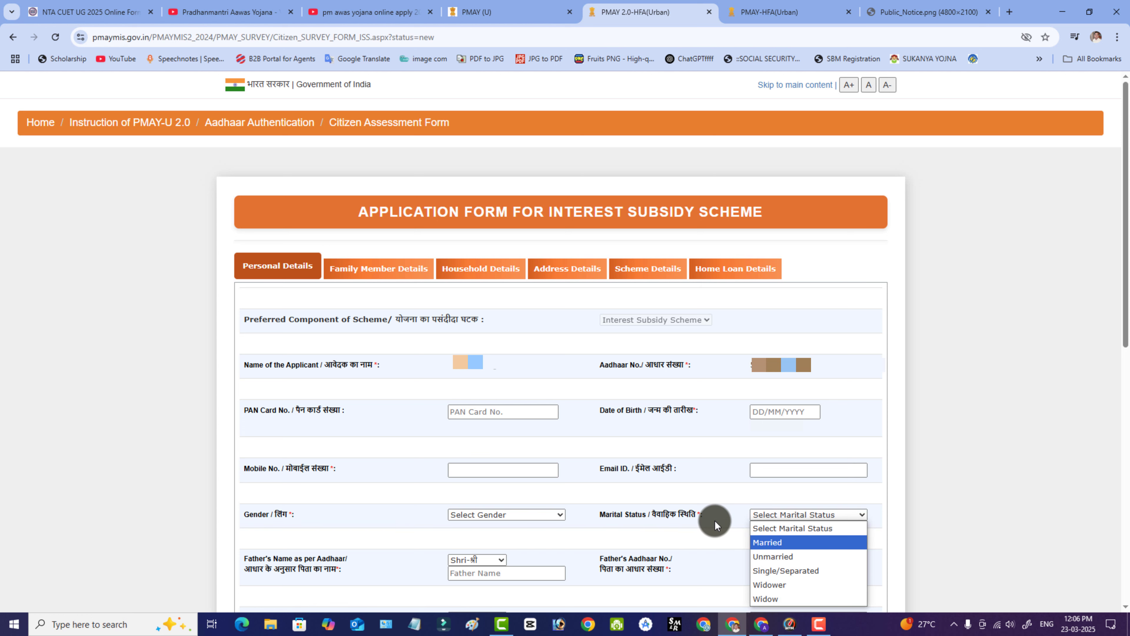
pyautogui.moveTo(1126, 277); pyautogui.dragTo(1123, 490)
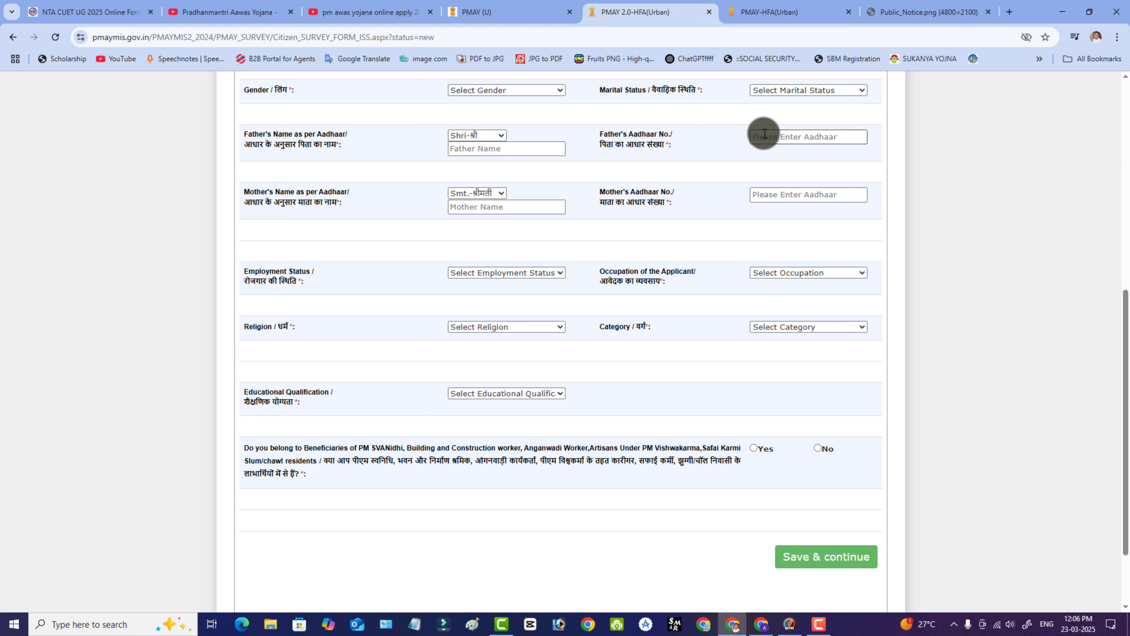
pyautogui.click(468, 135)
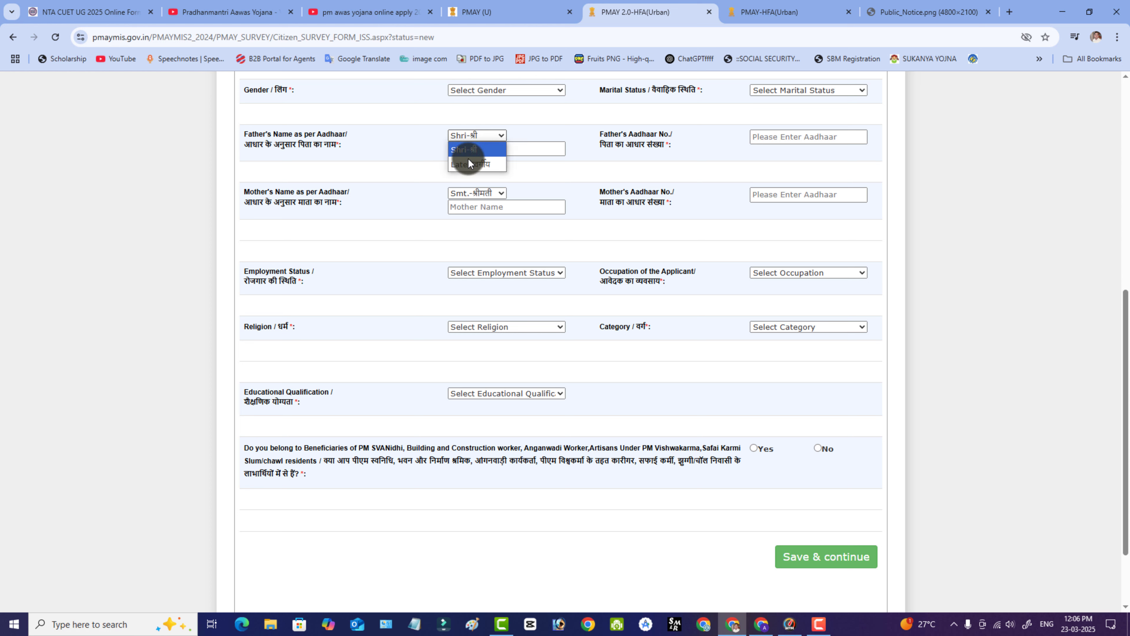
pyautogui.click(536, 161)
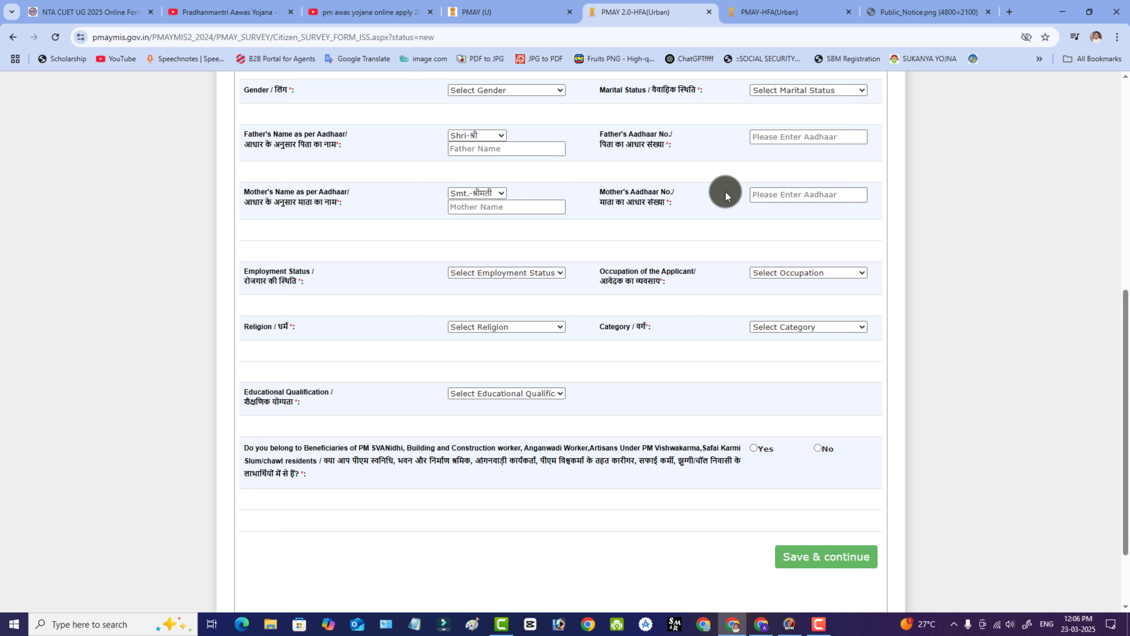
pyautogui.click(476, 193)
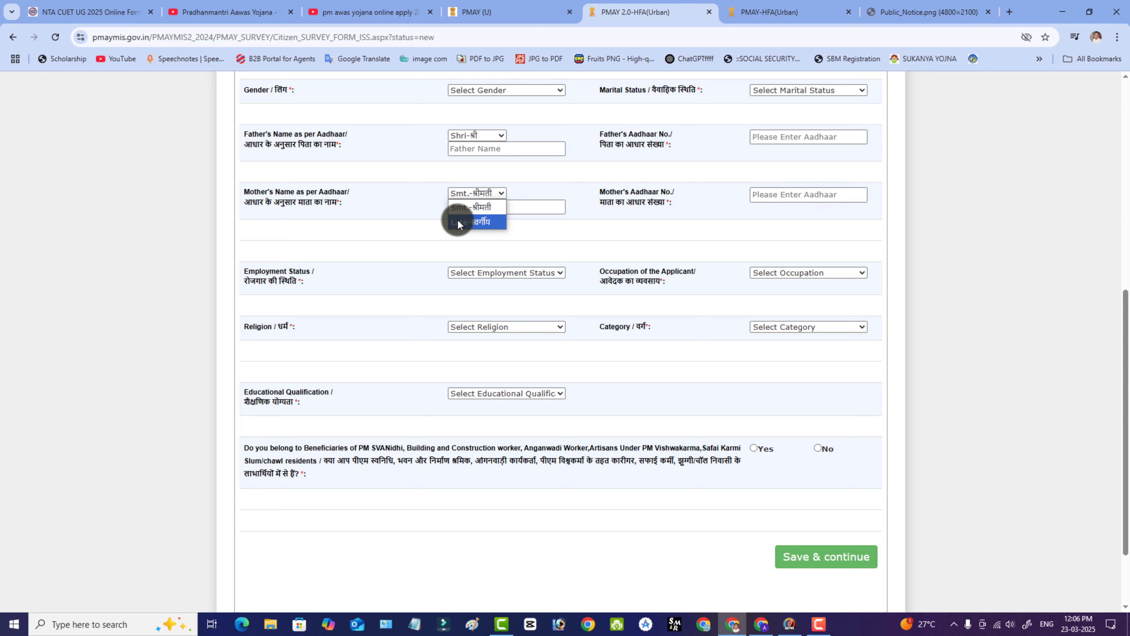
pyautogui.click(609, 211)
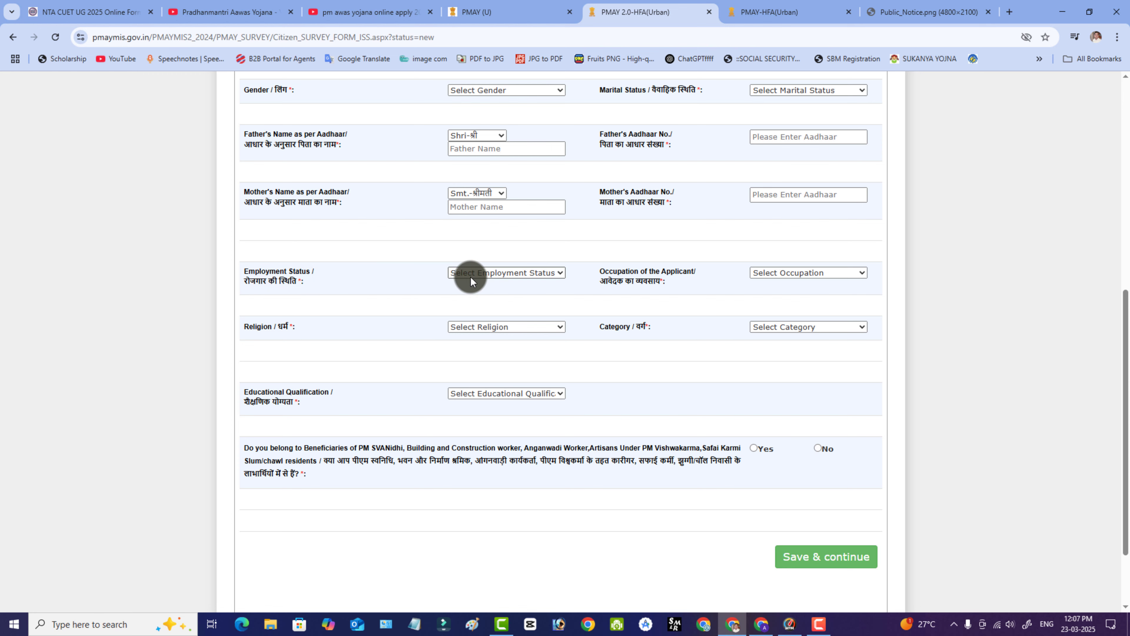
# - Set the applicant's employment status to Self Employed and the occupation to Labourer
pyautogui.click(497, 273)
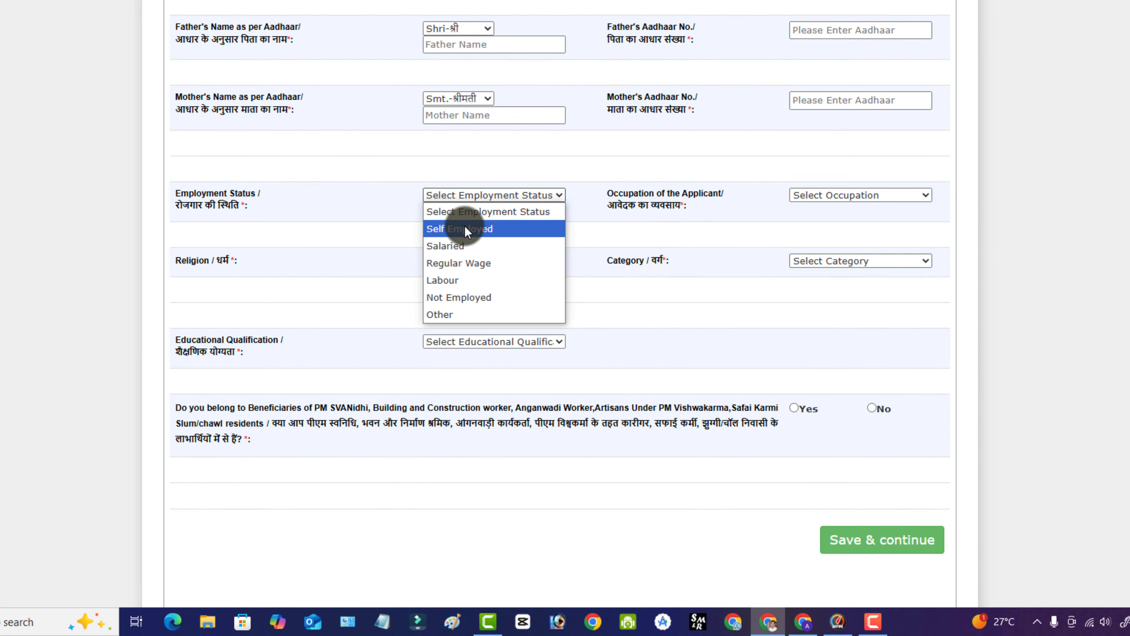
pyautogui.click(466, 231)
pyautogui.scroll(3, 517, 212)
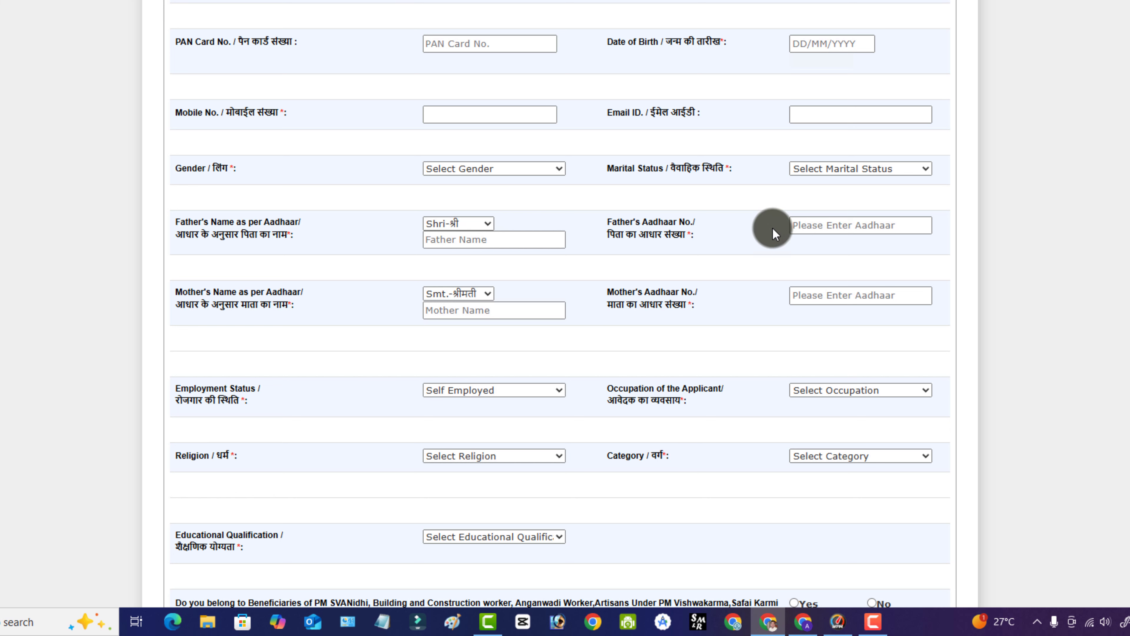
pyautogui.click(863, 391)
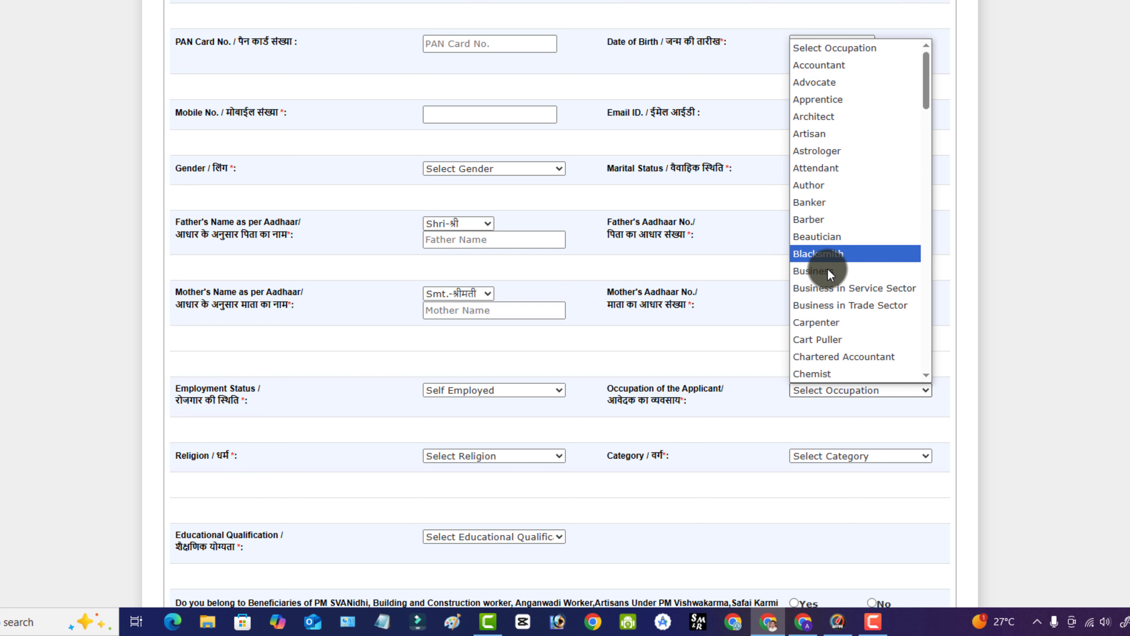
pyautogui.scroll(-8, 831, 333)
pyautogui.scroll(-3, 828, 349)
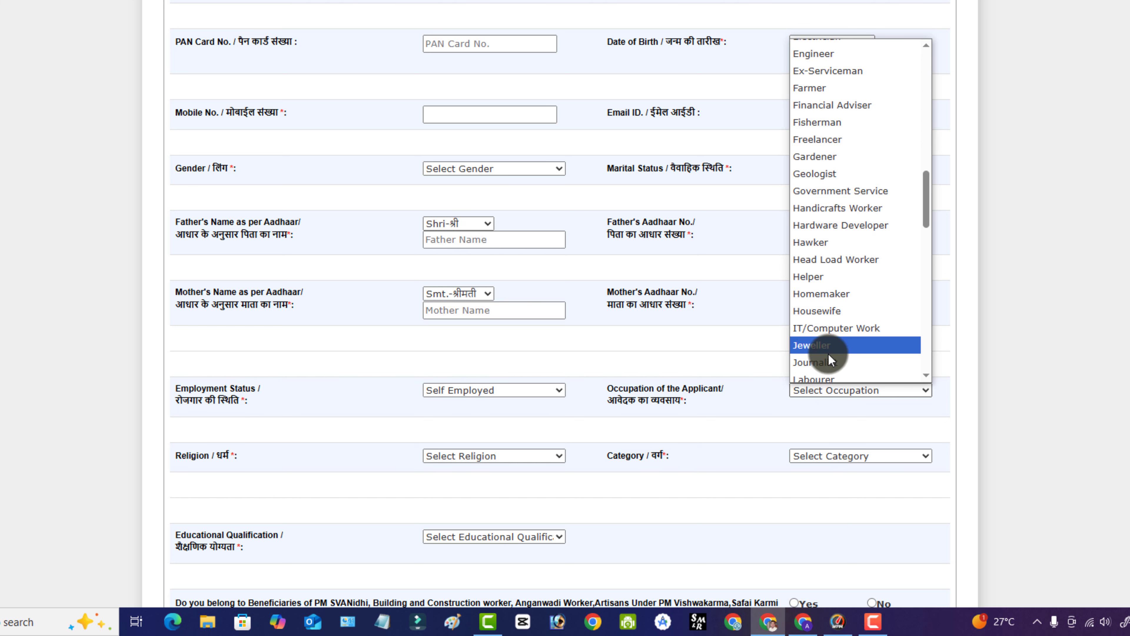
pyautogui.click(827, 374)
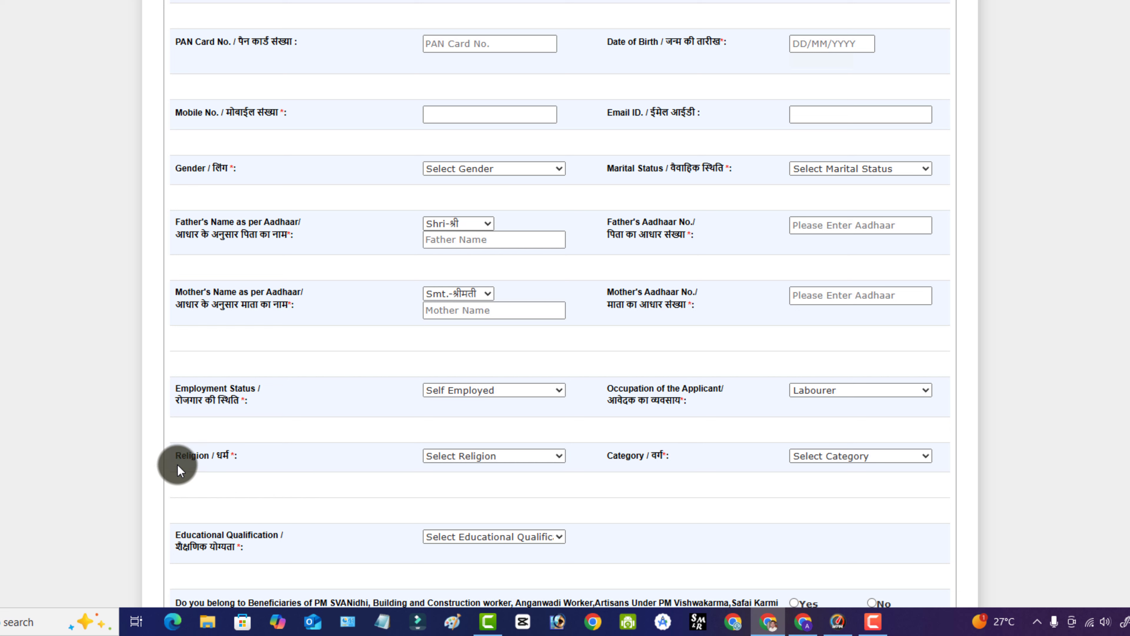
# - Set the applicant's religion to Hindu and the category to SC
pyautogui.click(466, 454)
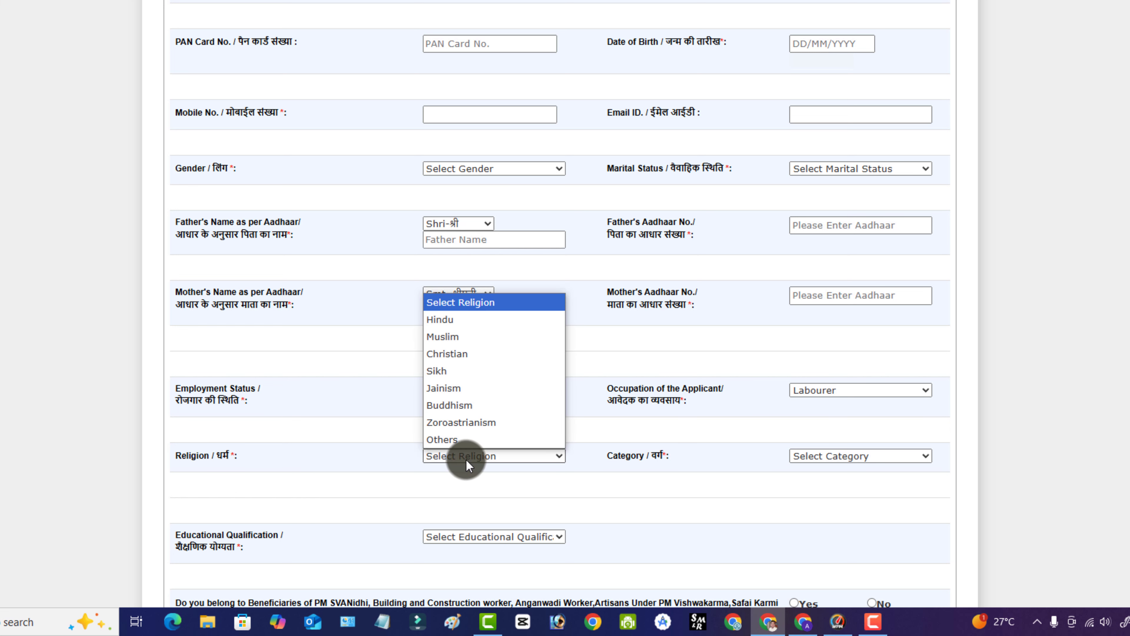
pyautogui.click(451, 321)
pyautogui.click(854, 459)
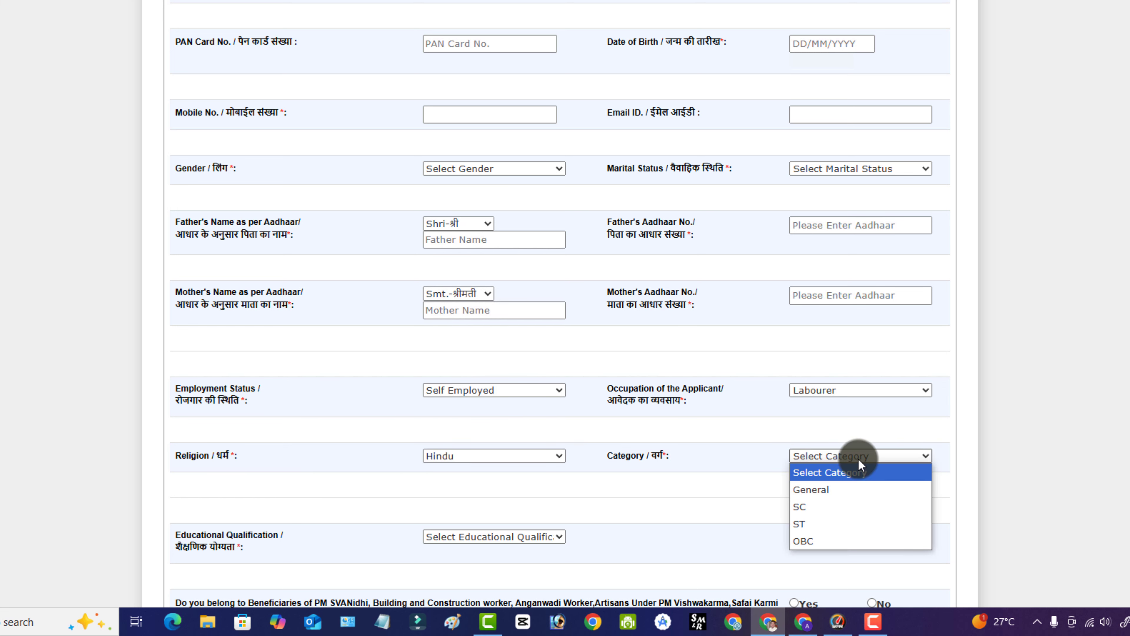
pyautogui.click(842, 505)
# - Set the educational qualification to No Education, answer No to the PM SVANidhi and worker beneficiary question, and save the personal details
pyautogui.scroll(-2, 518, 474)
pyautogui.scroll(-2, 516, 469)
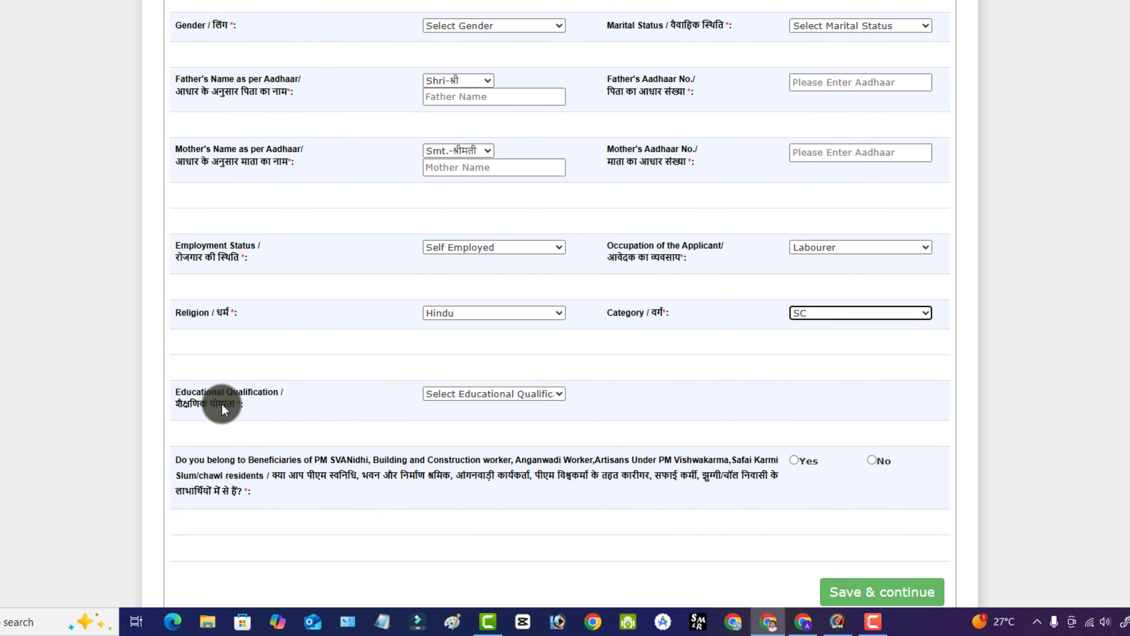
pyautogui.click(464, 395)
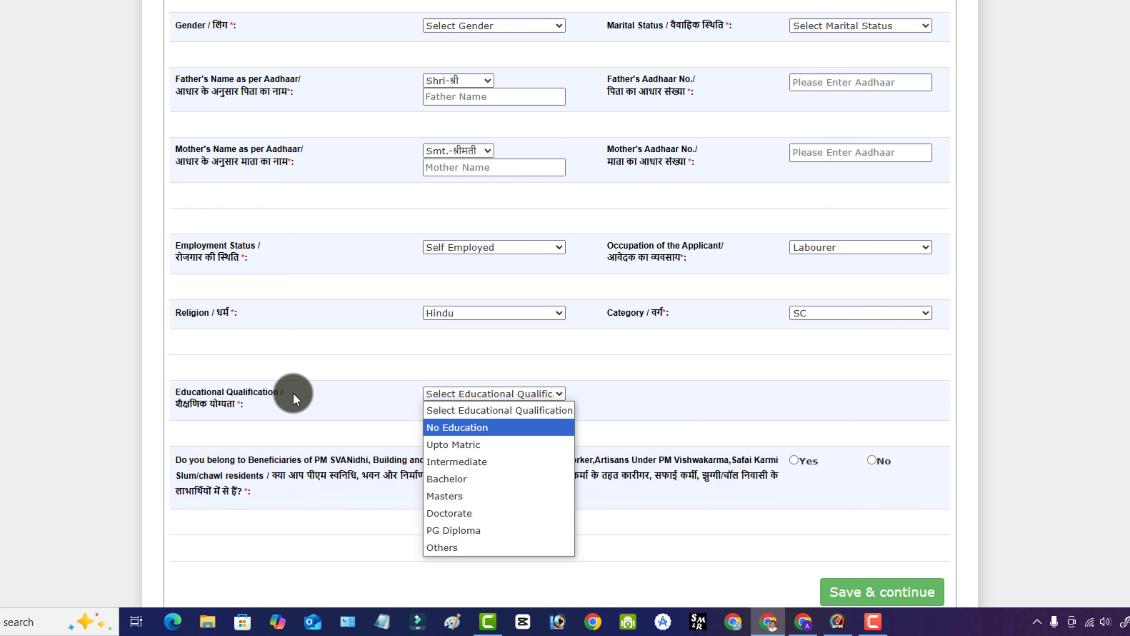
pyautogui.click(504, 426)
pyautogui.scroll(-2, 734, 445)
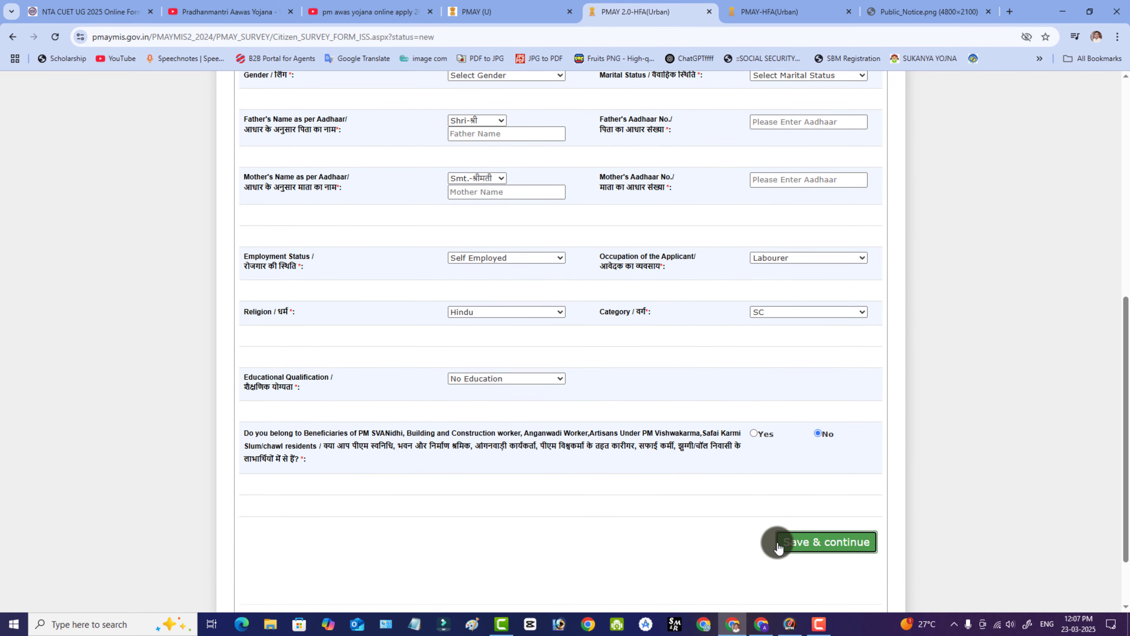
pyautogui.click(820, 543)
# - Open the family member details and review the available options for relationship, gender and occupation
pyautogui.click(381, 225)
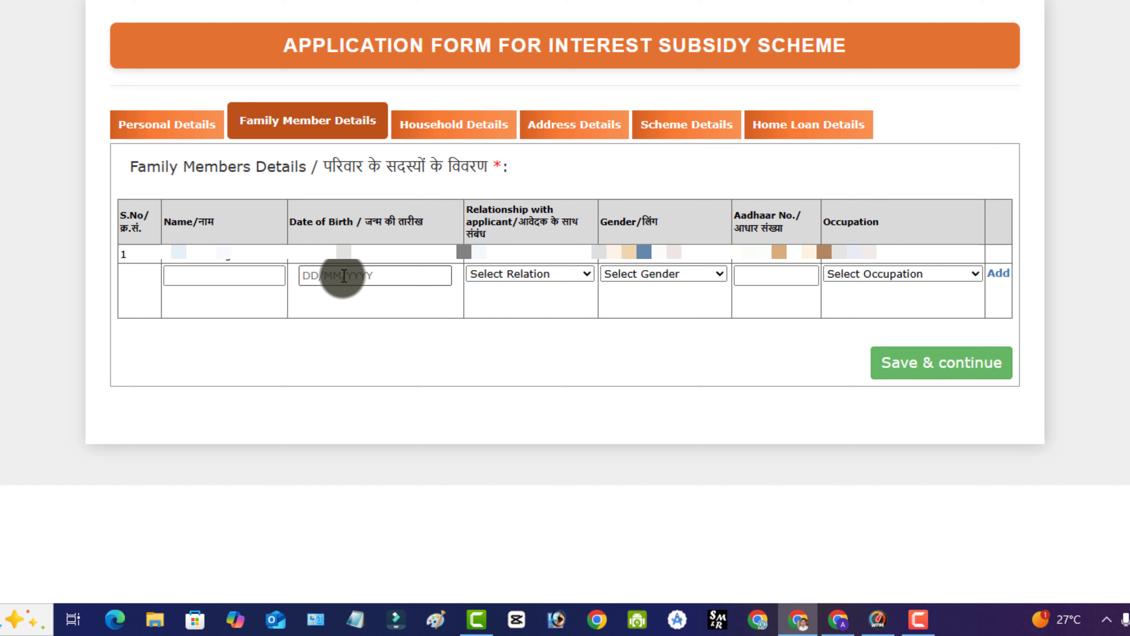
pyautogui.click(524, 276)
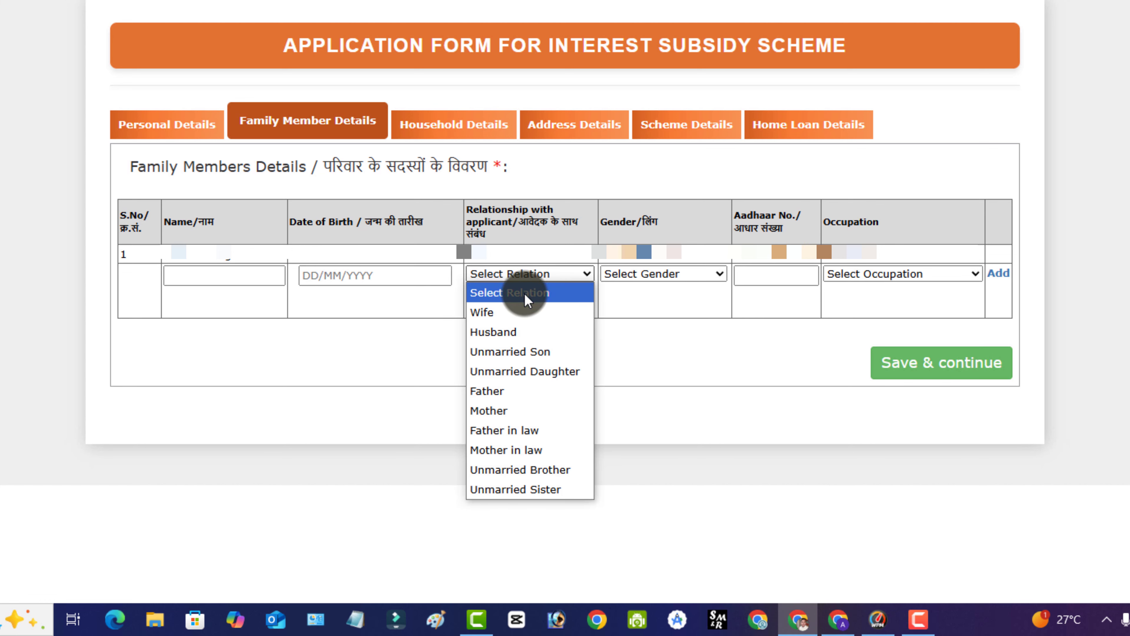
pyautogui.click(676, 274)
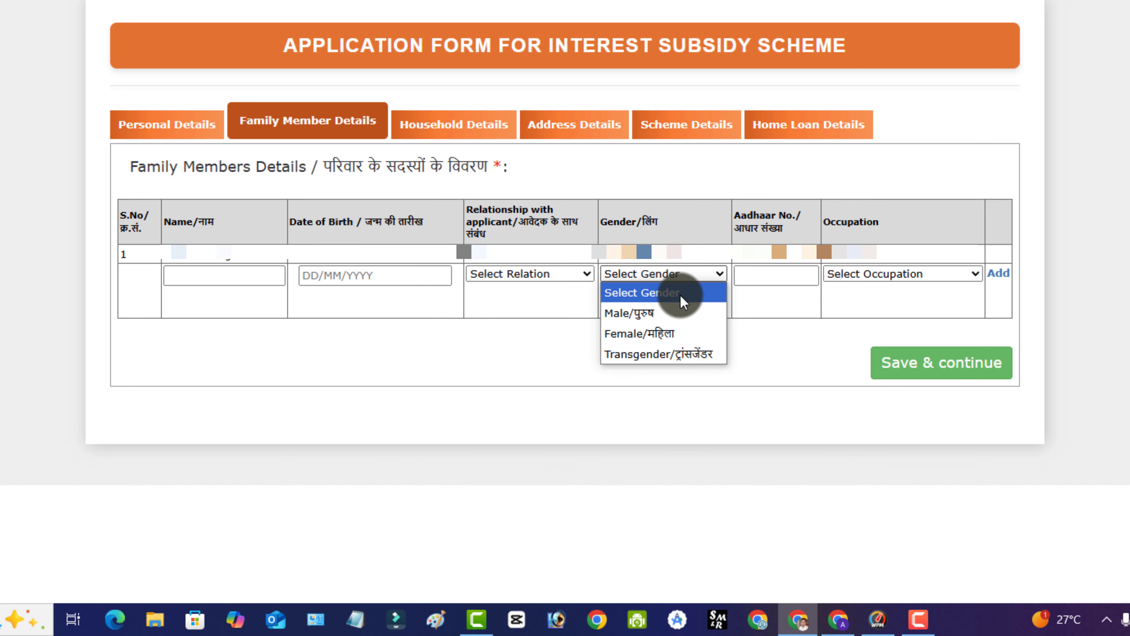
pyautogui.click(763, 273)
pyautogui.click(845, 273)
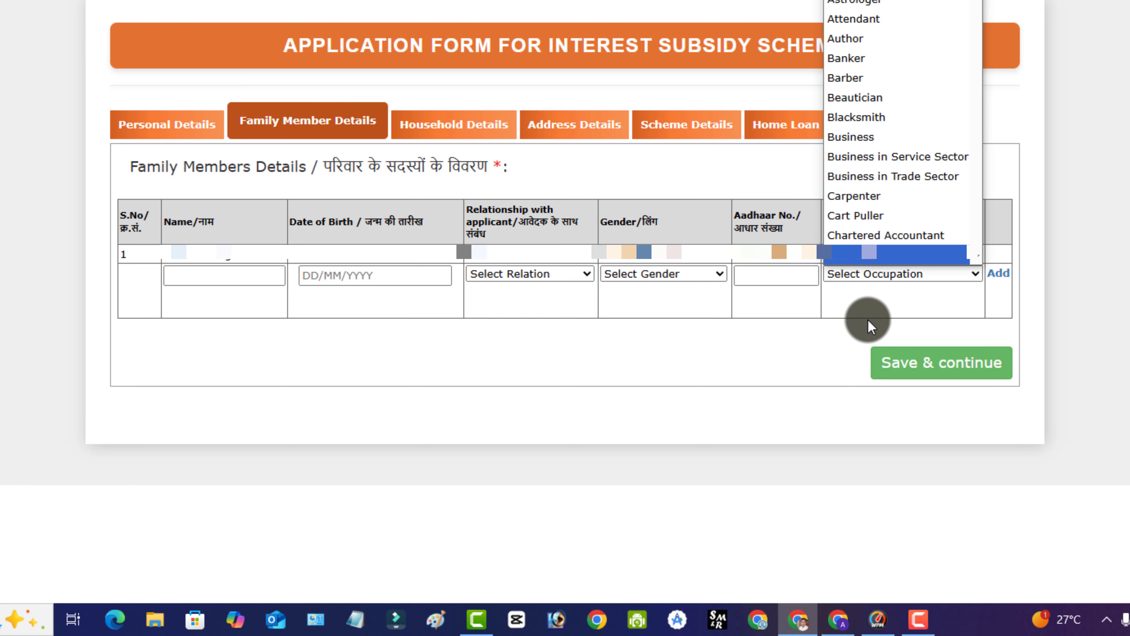
pyautogui.scroll(-10, 887, 85)
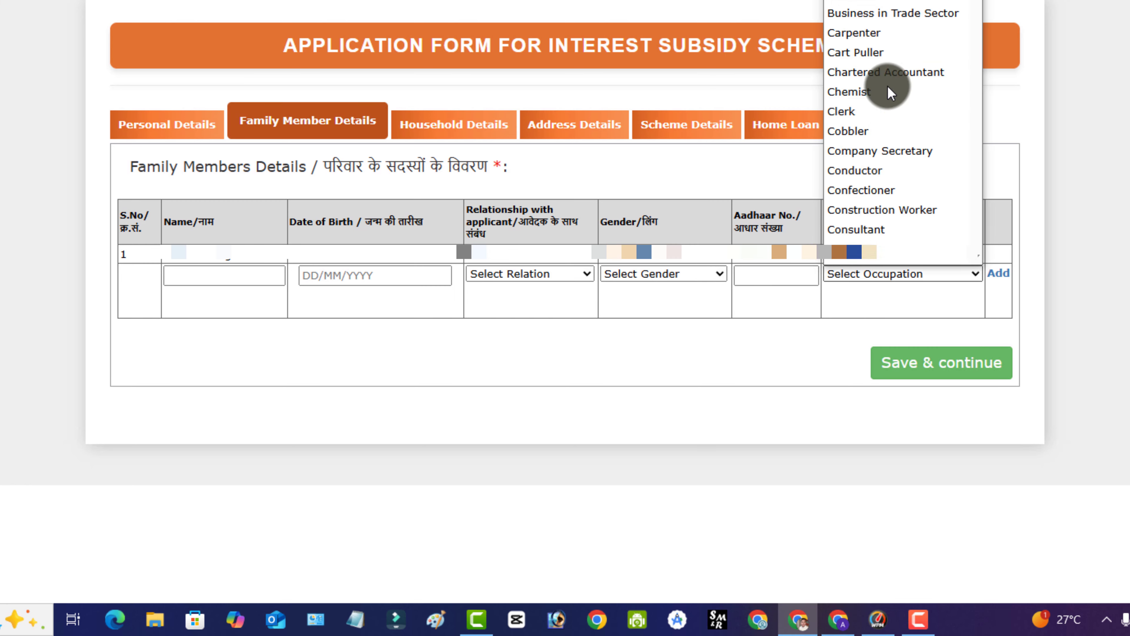
pyautogui.click(868, 301)
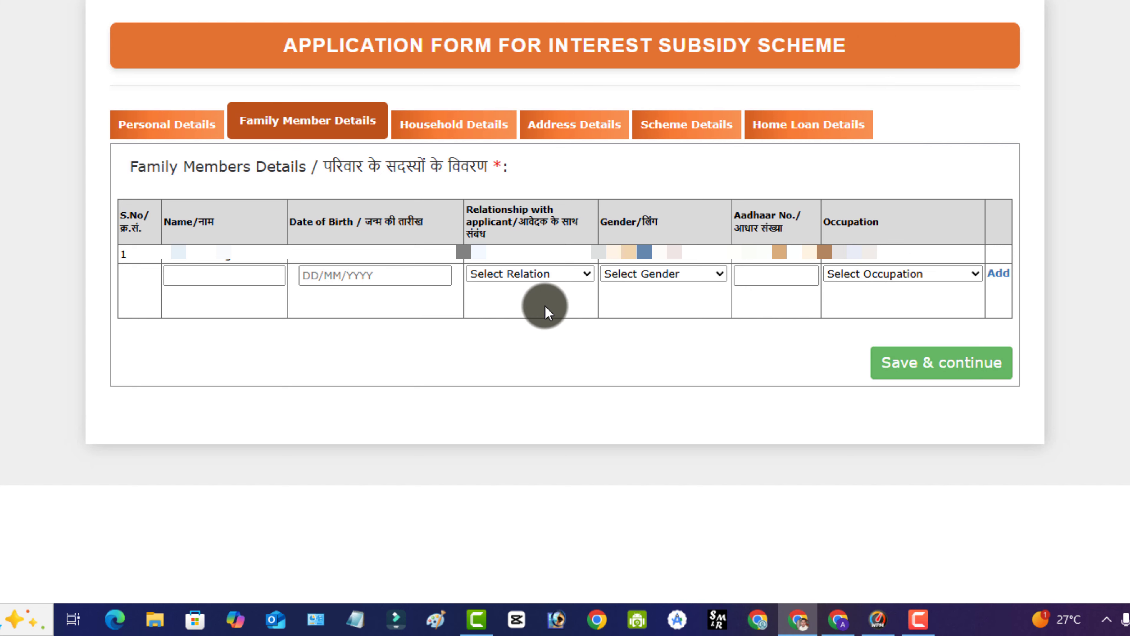
# - Open the household details and set the number of years of stay in the present town to 3 to 5 years
pyautogui.click(445, 122)
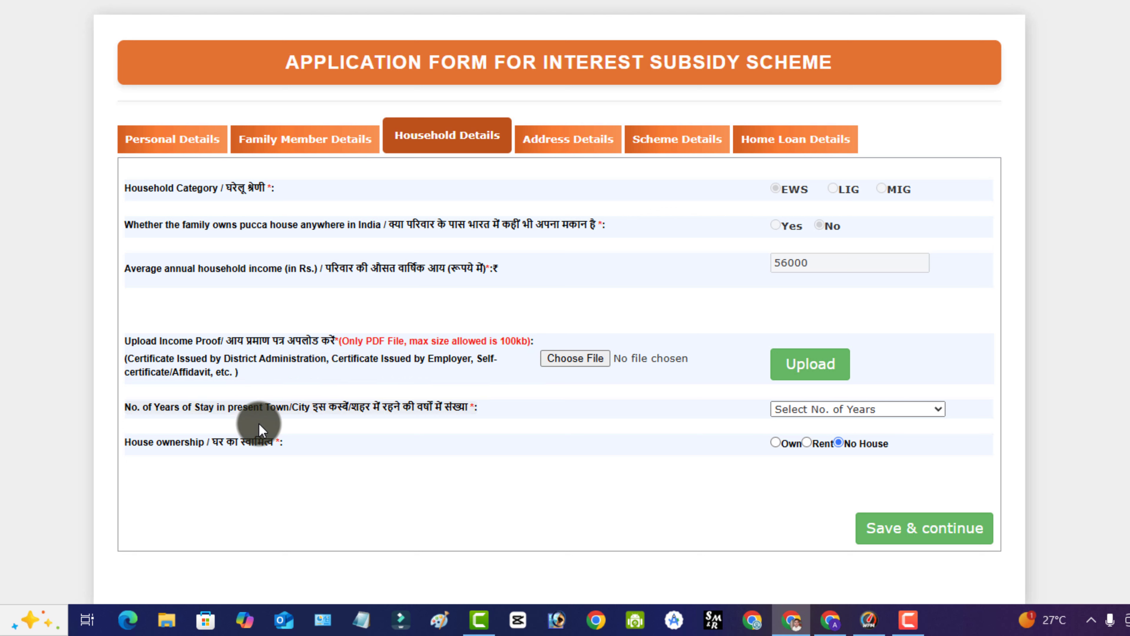
pyautogui.click(815, 410)
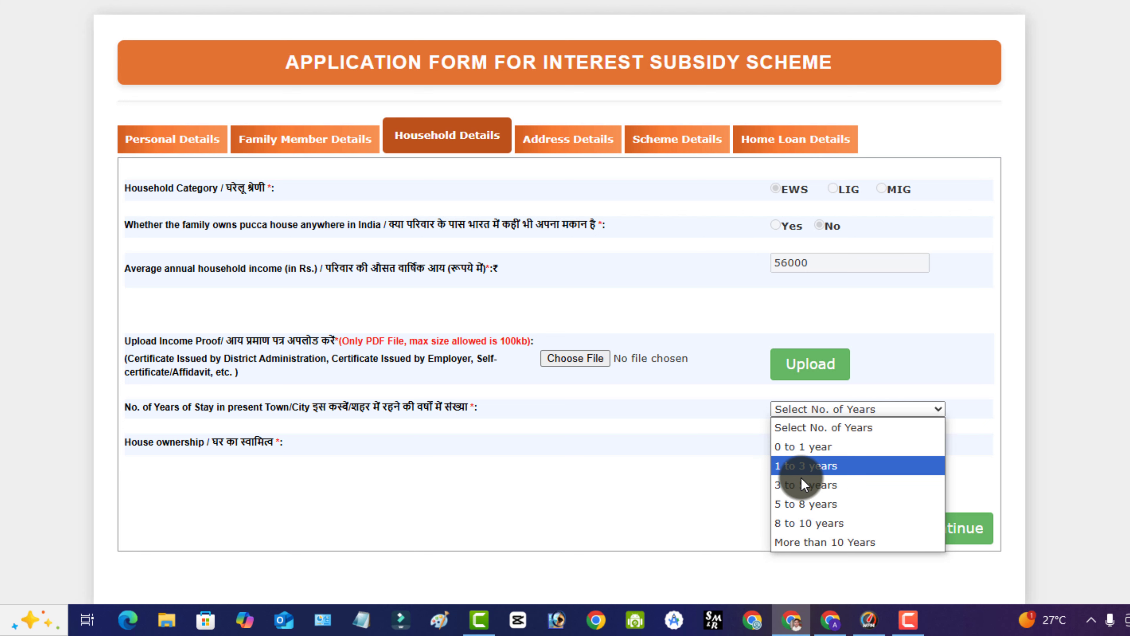
pyautogui.click(779, 484)
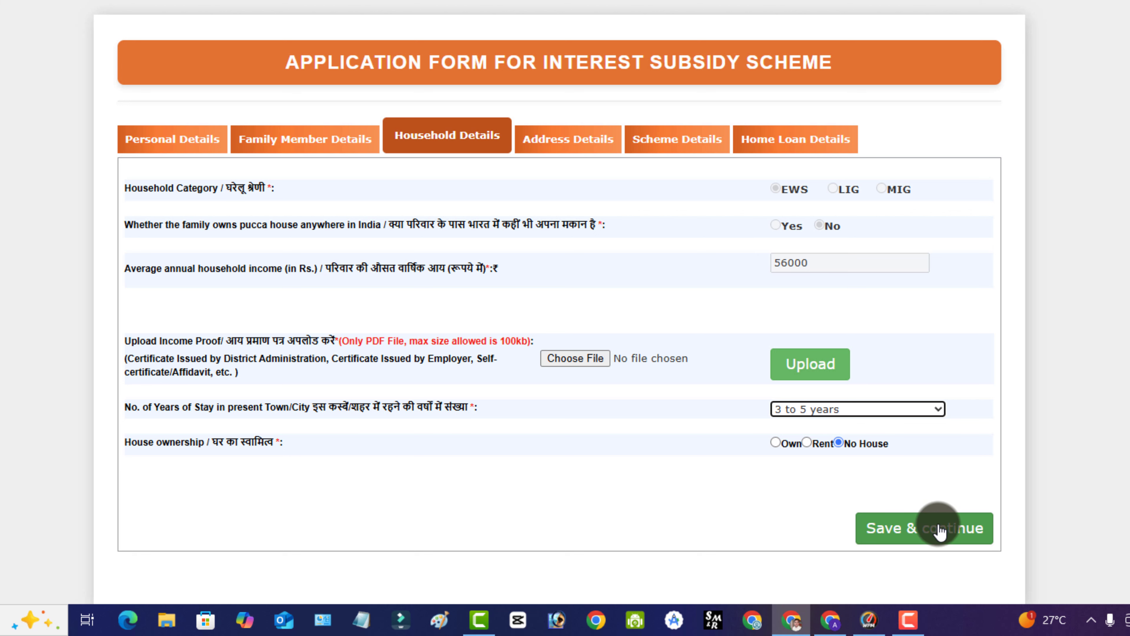
# - Open the address details and examine the fields required for the present, permanent and property addresses
pyautogui.click(568, 148)
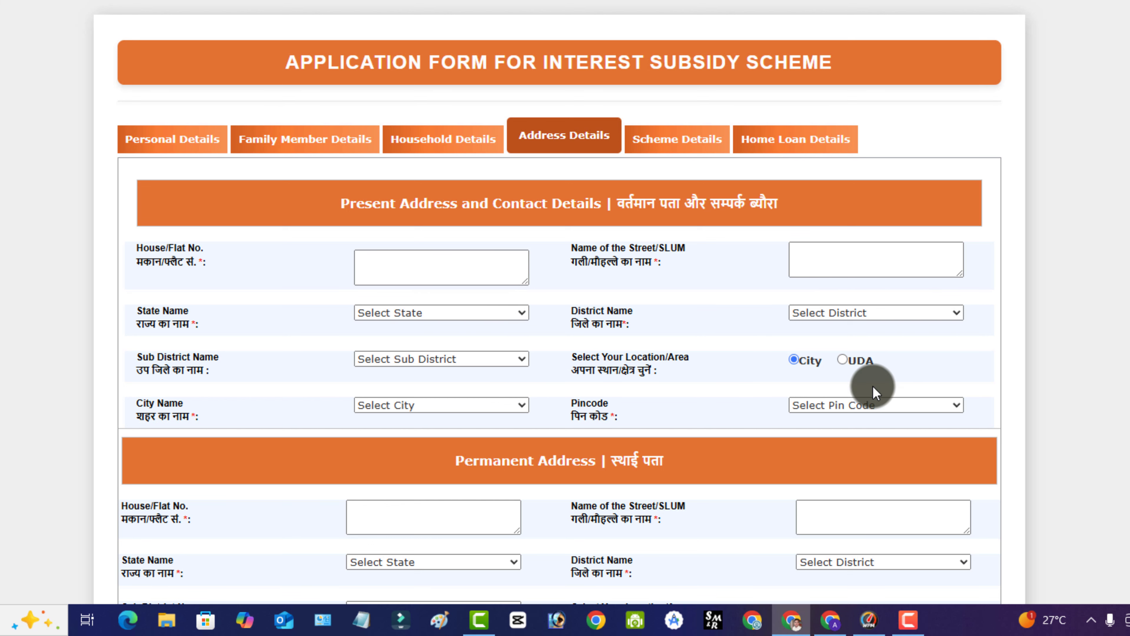
pyautogui.scroll(-2, 565, 352)
pyautogui.scroll(-3, 563, 349)
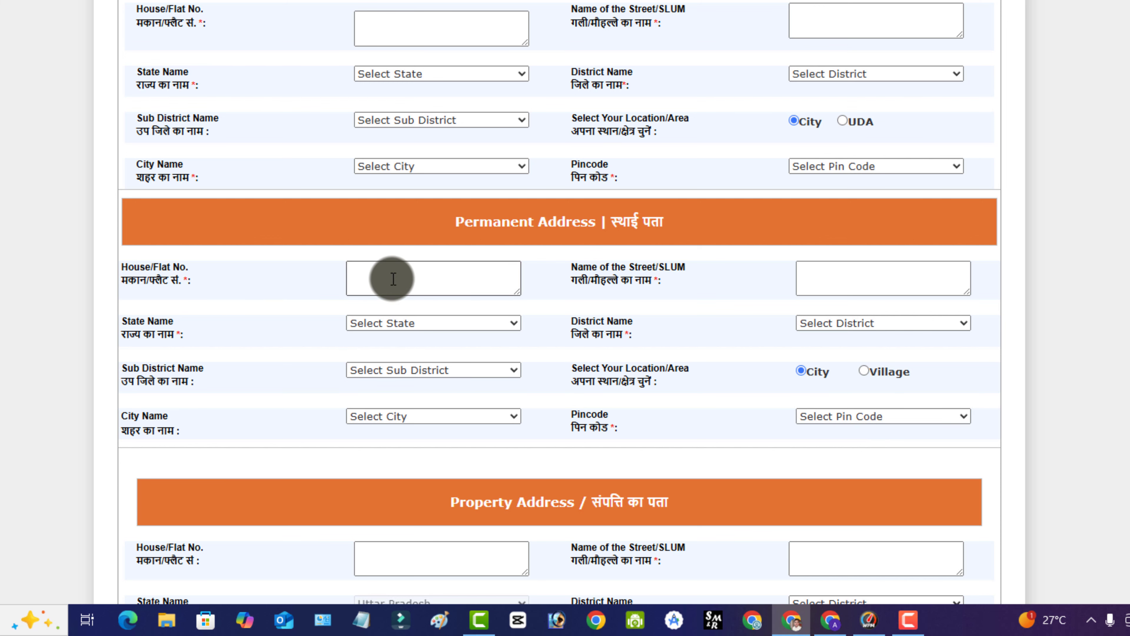
pyautogui.scroll(-6, 393, 278)
pyautogui.scroll(4, 744, 353)
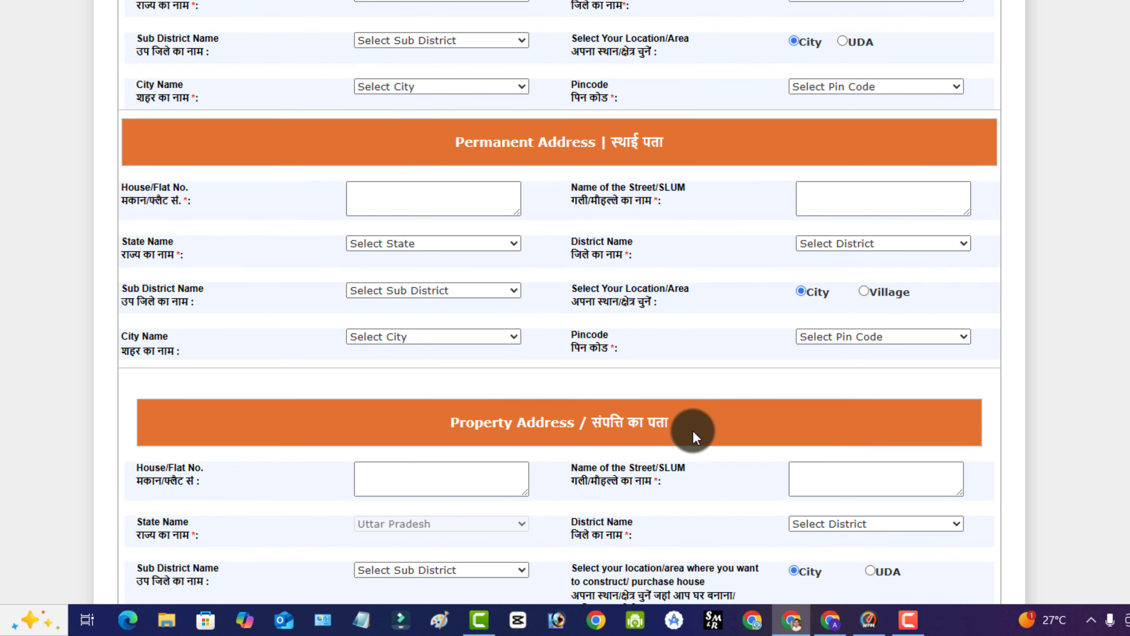
pyautogui.scroll(-5, 734, 425)
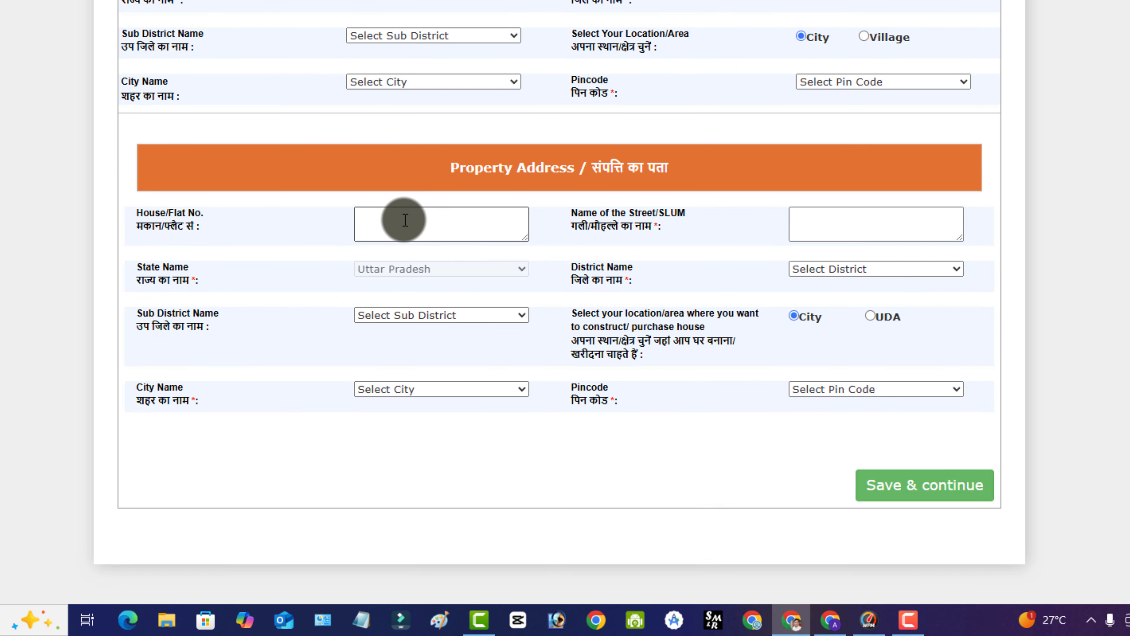
pyautogui.scroll(7, 397, 444)
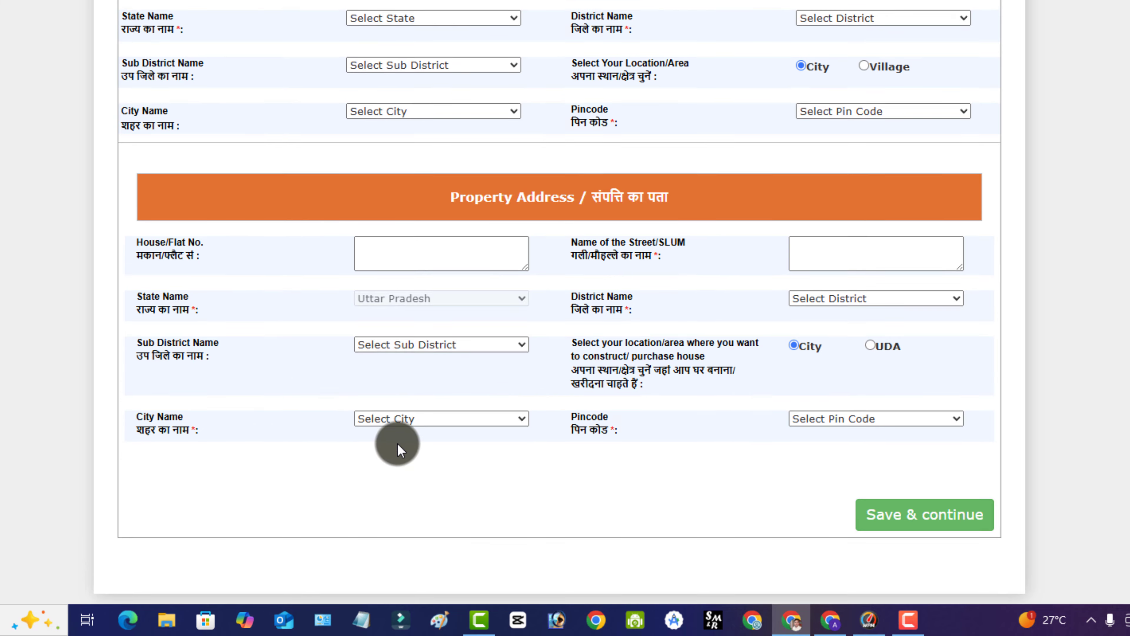
pyautogui.scroll(-7, 520, 235)
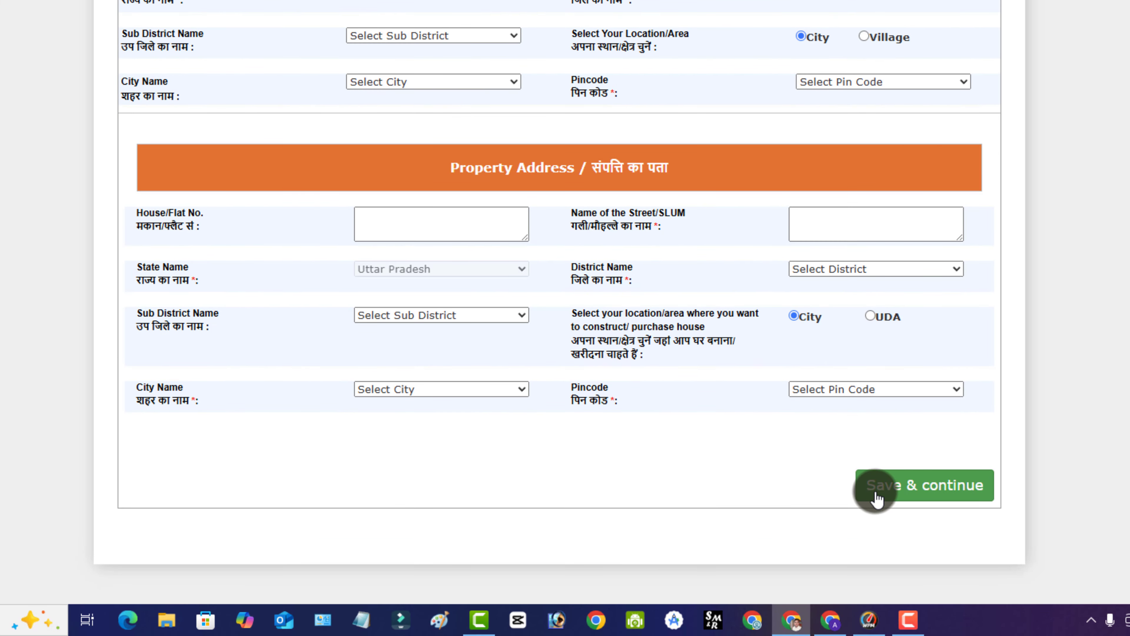
# - Review the scheme details question on benefits from Central/State sponsored schemes, and continue to the home loan details
pyautogui.click(993, 498)
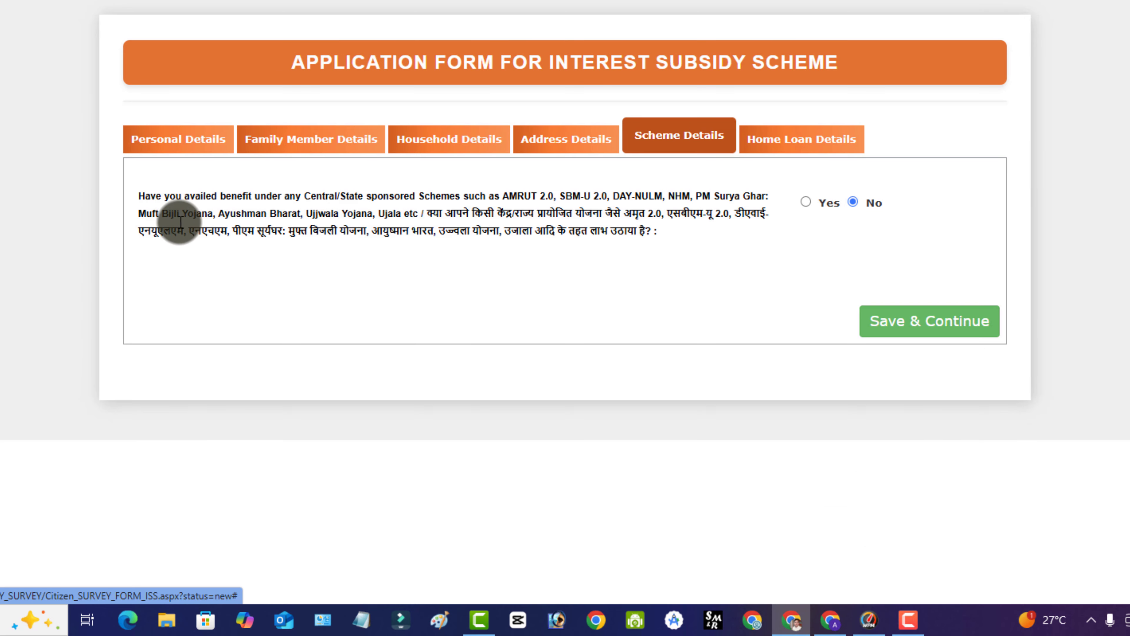
pyautogui.tripleClick(169, 190)
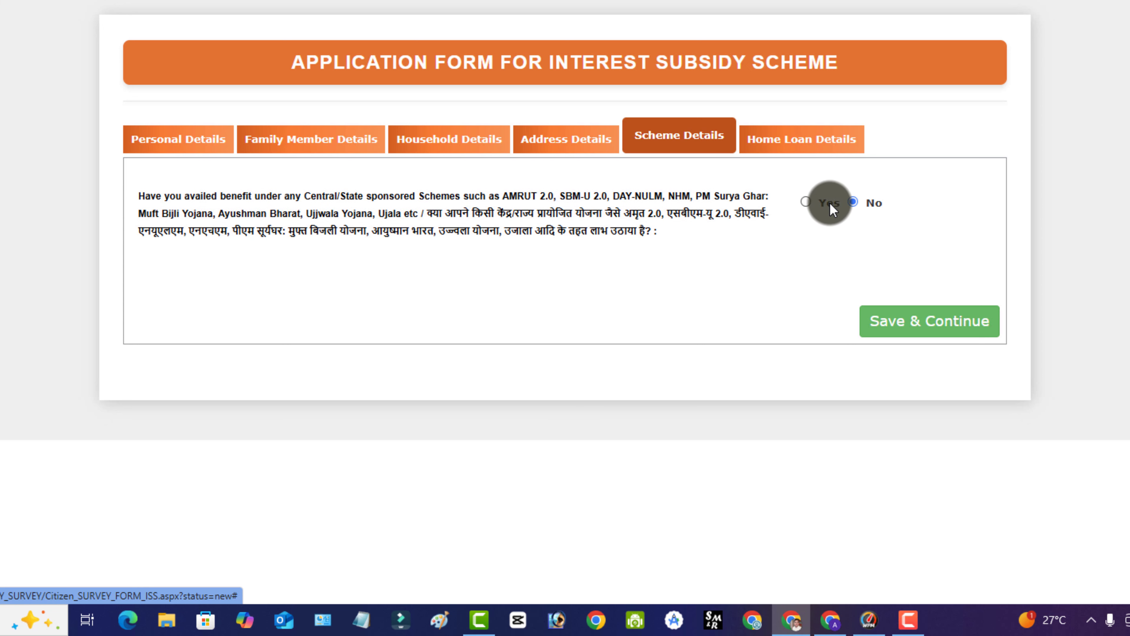
pyautogui.click(891, 329)
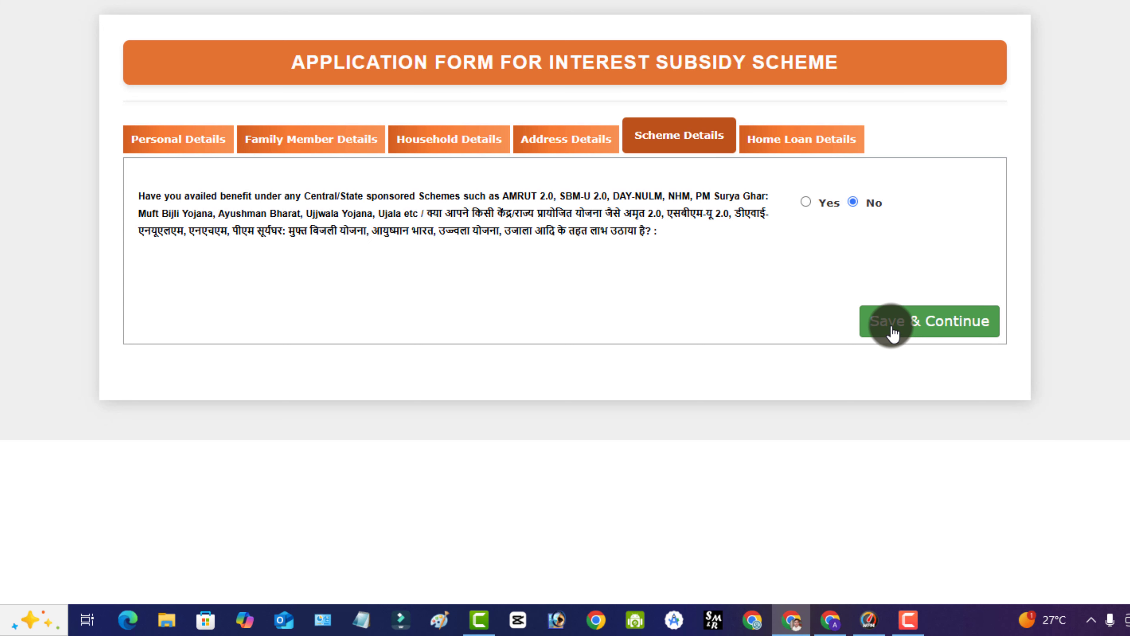
pyautogui.click(787, 141)
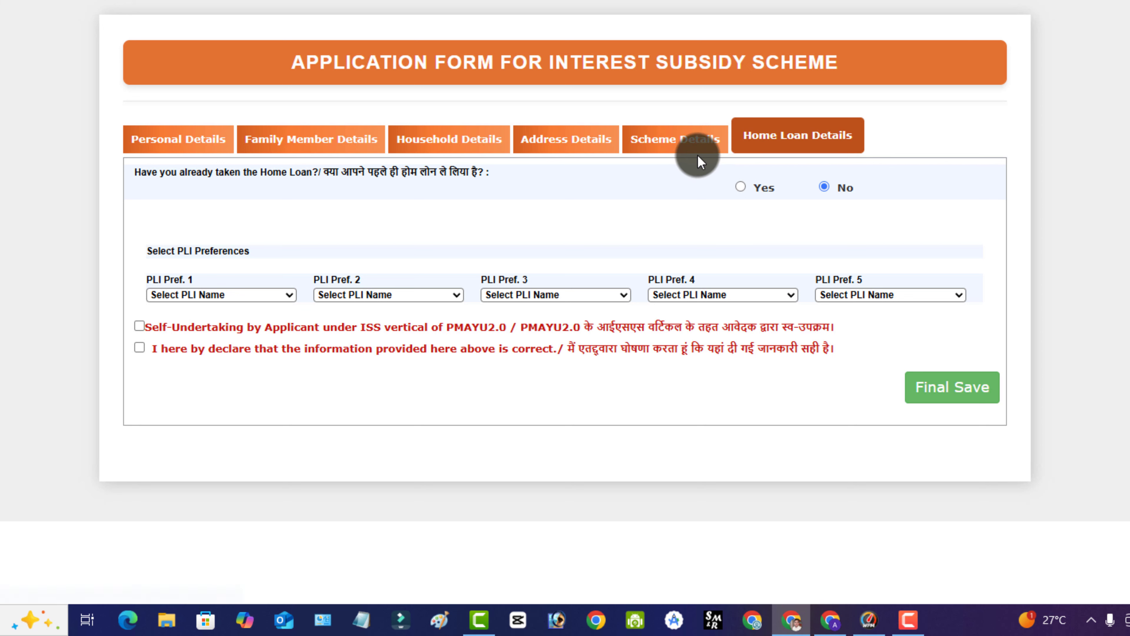